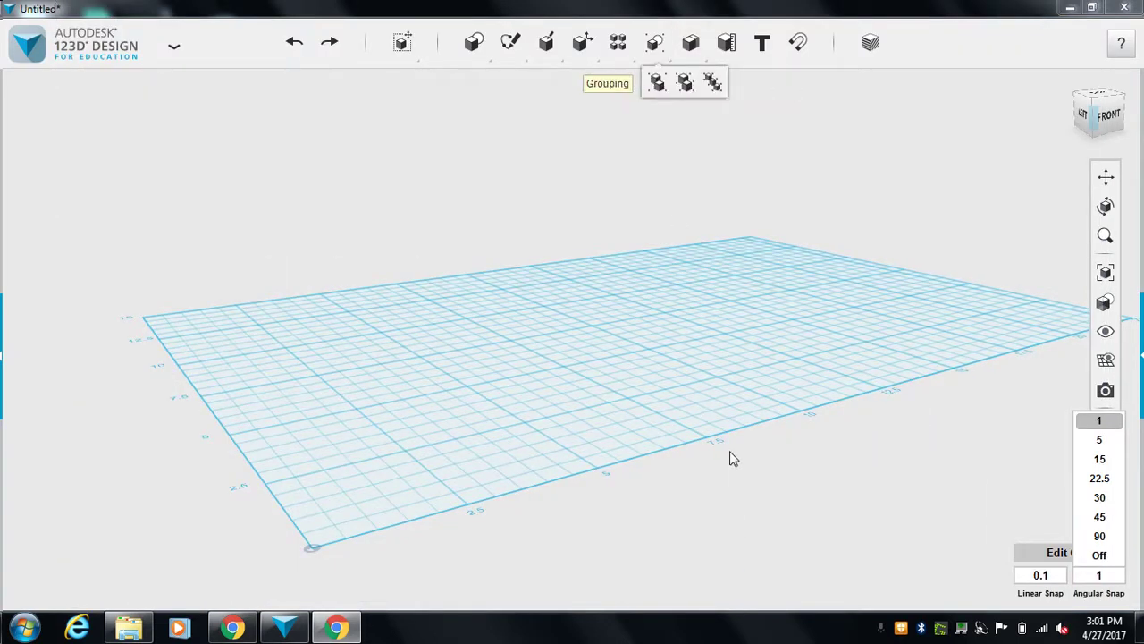
Step: Review the linear and angular snap options and the grid's units and size preferences without changing them
left_click(987, 495)
left_click(1030, 574)
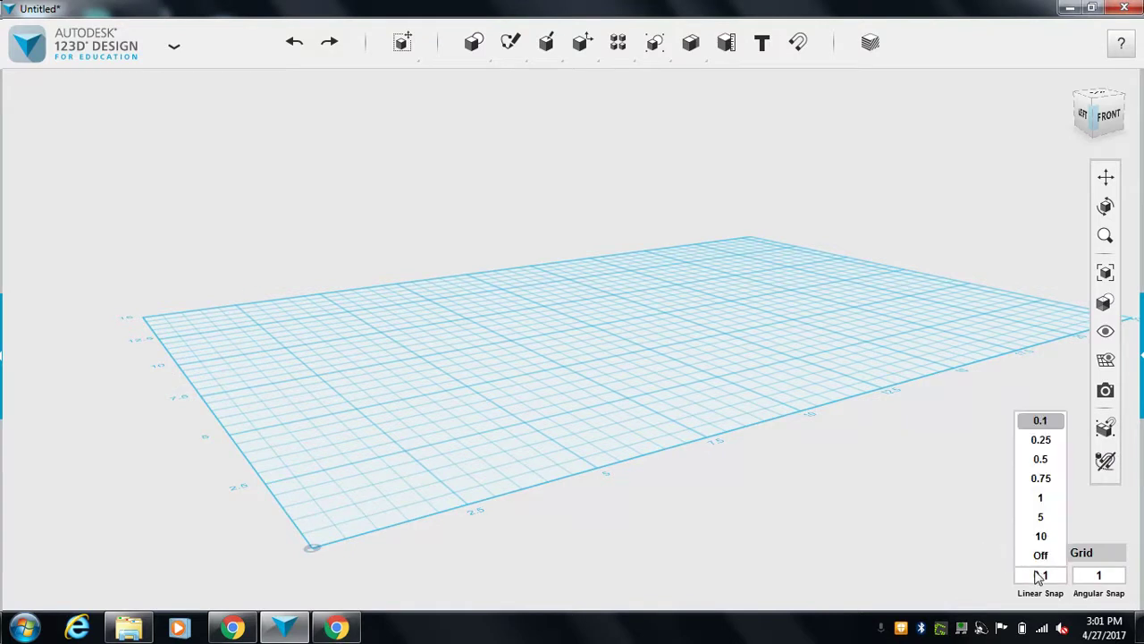
left_click(1076, 580)
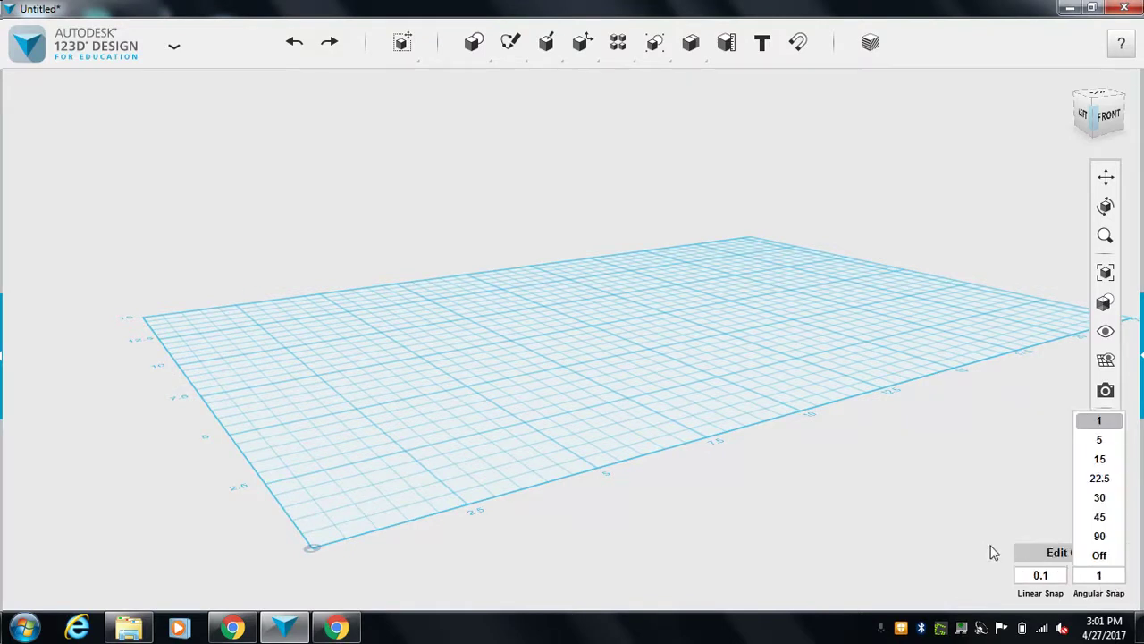
left_click(1055, 554)
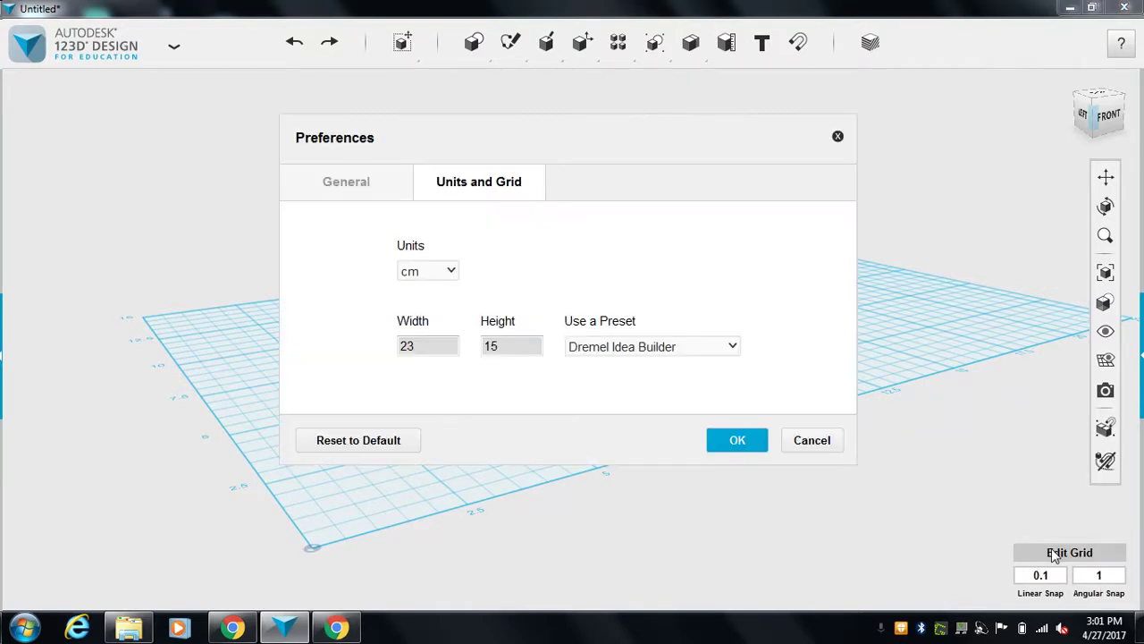
left_click(809, 442)
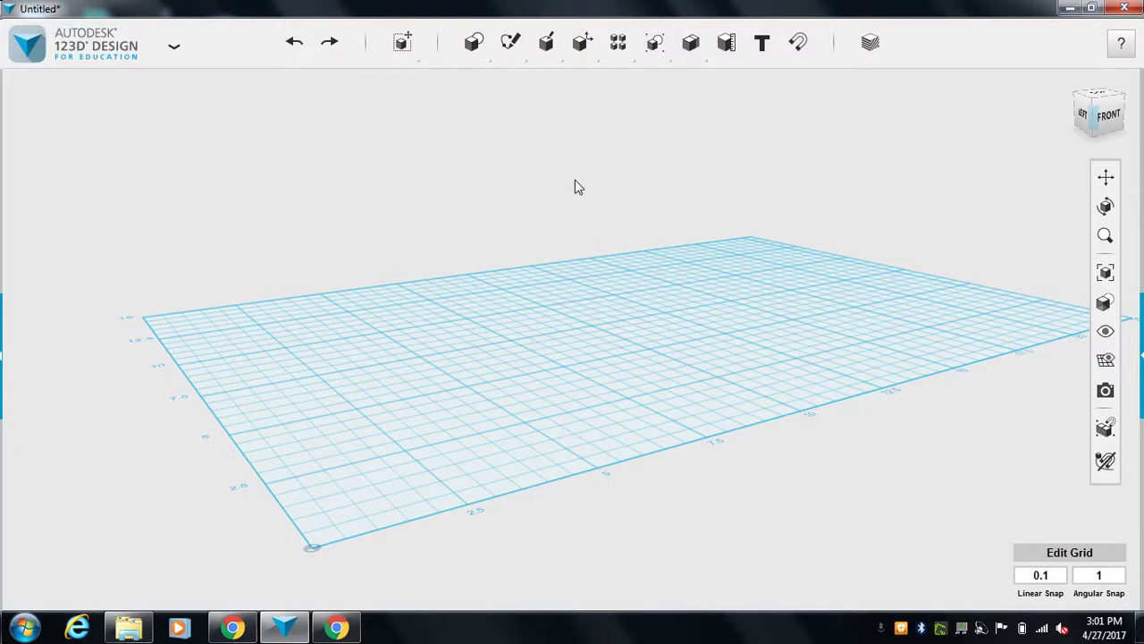
Step: Place a box 6 cm long, 2 cm wide and 2 cm high near the grid's origin corner
mouse_move(473, 43)
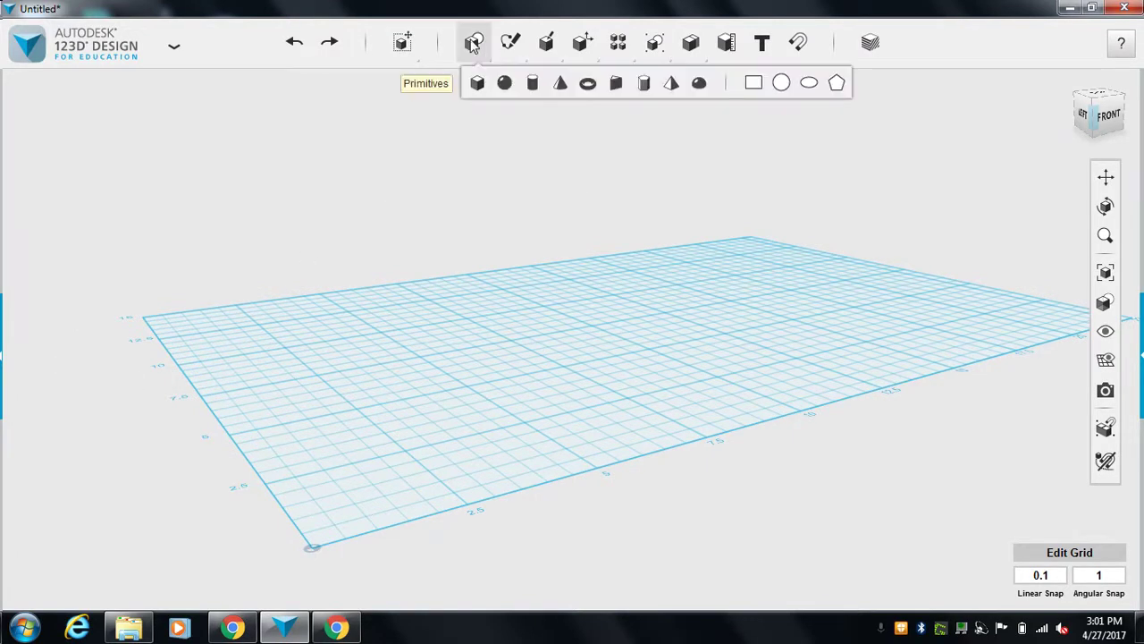
left_click(476, 87)
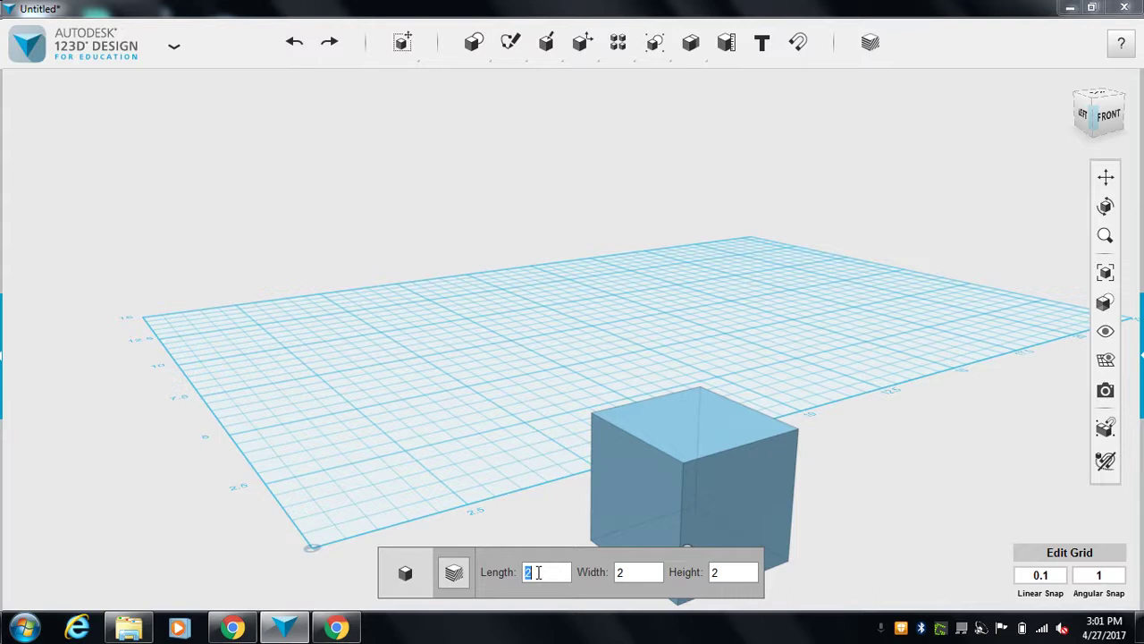
type("6")
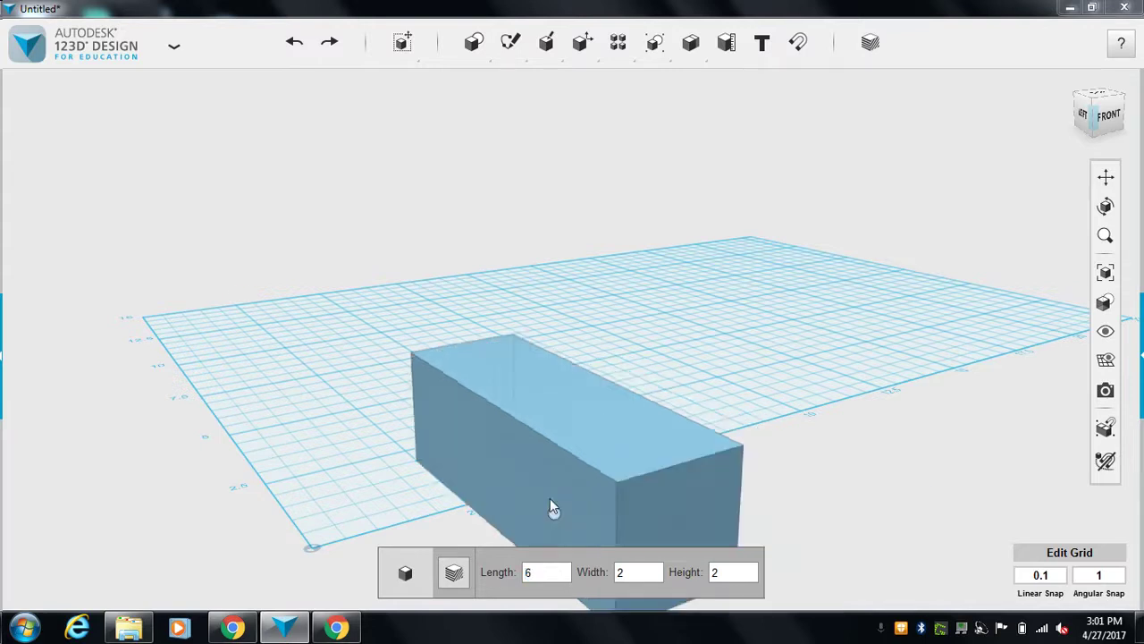
left_click(420, 404)
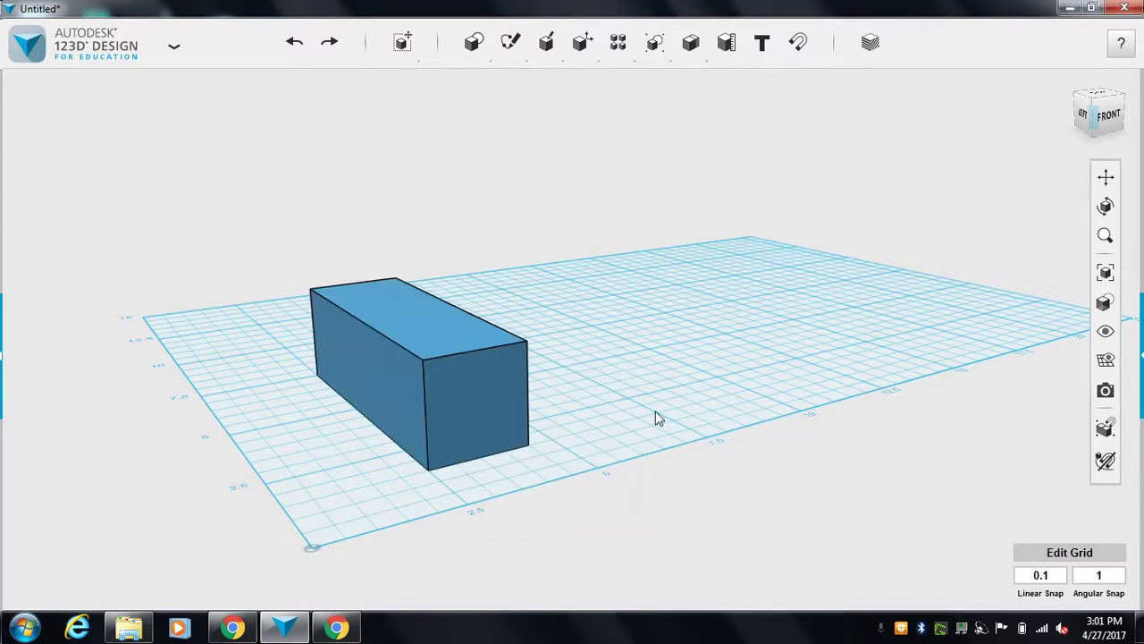
Step: Place a sphere with a 1 cm radius on the grid beside the box
mouse_move(474, 43)
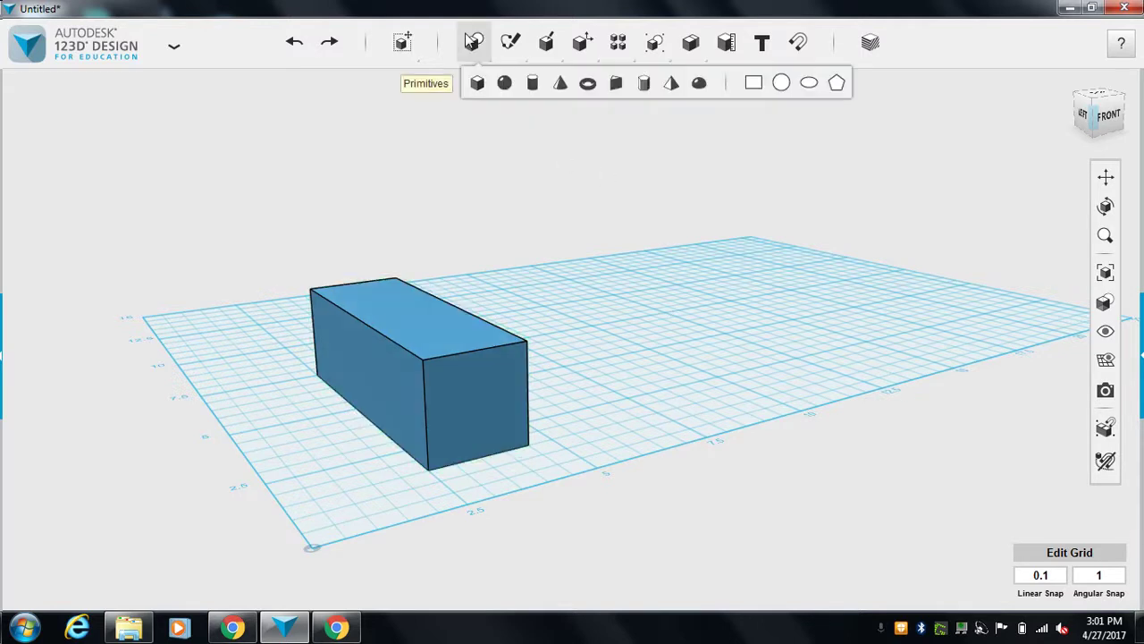
left_click(503, 85)
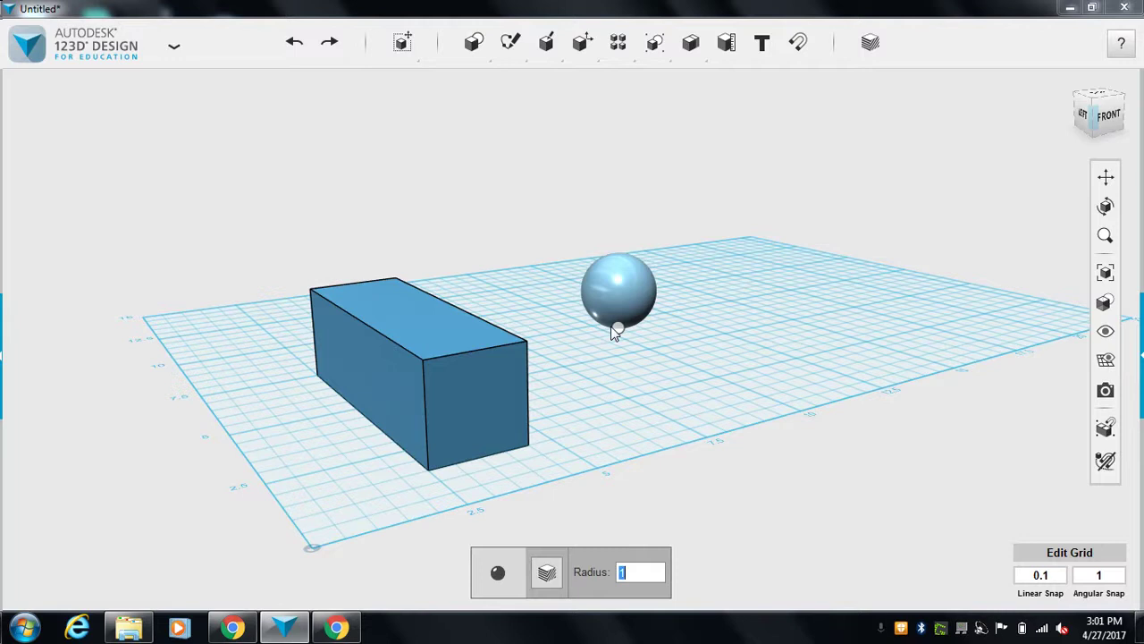
left_click(618, 385)
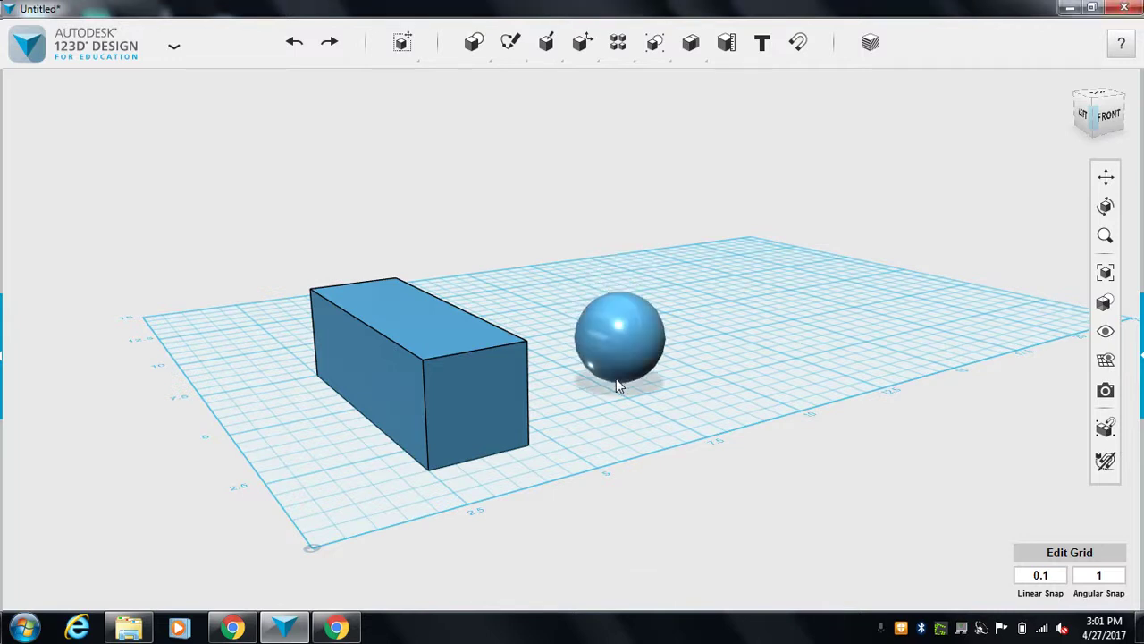
Step: Place a cone with a 1 cm radius and 2 cm height on the grid behind the sphere
mouse_move(475, 43)
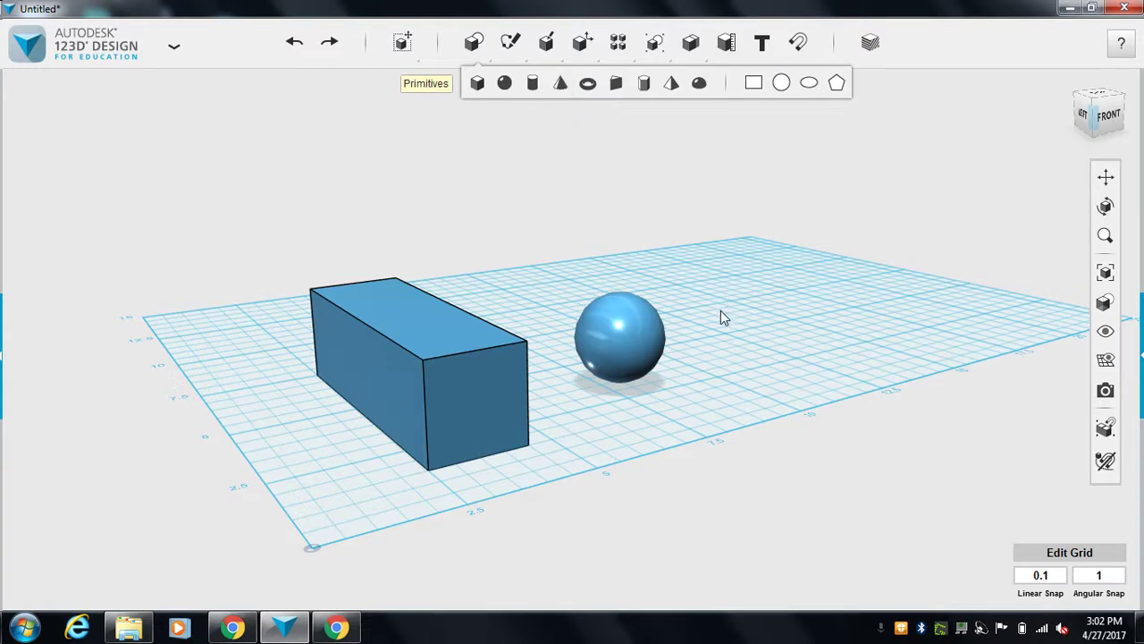
left_click(560, 82)
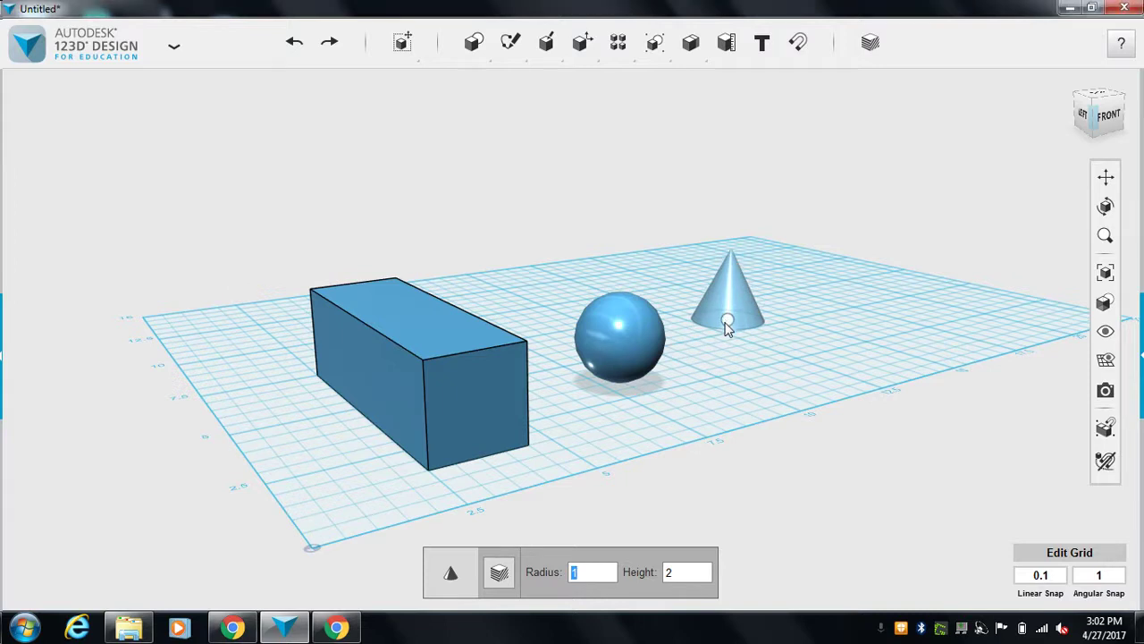
left_click(726, 328)
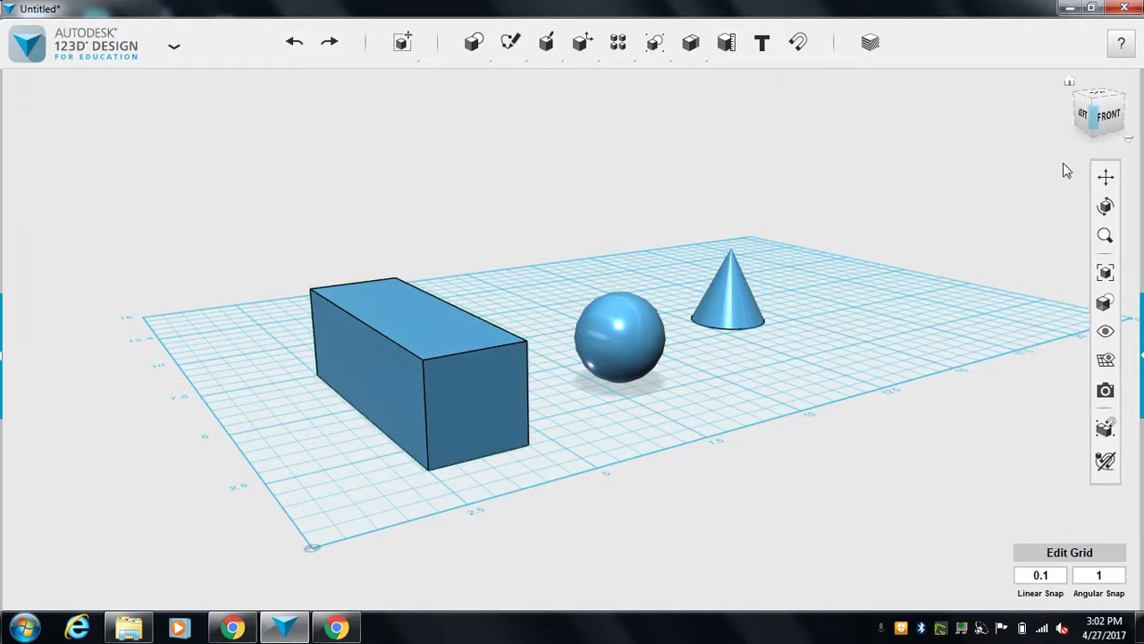
Step: Snap the cone's circular base onto the top face of the box
mouse_move(1105, 125)
left_mouse_down()
mouse_move(1098, 86)
mouse_move(1092, 95)
left_mouse_up()
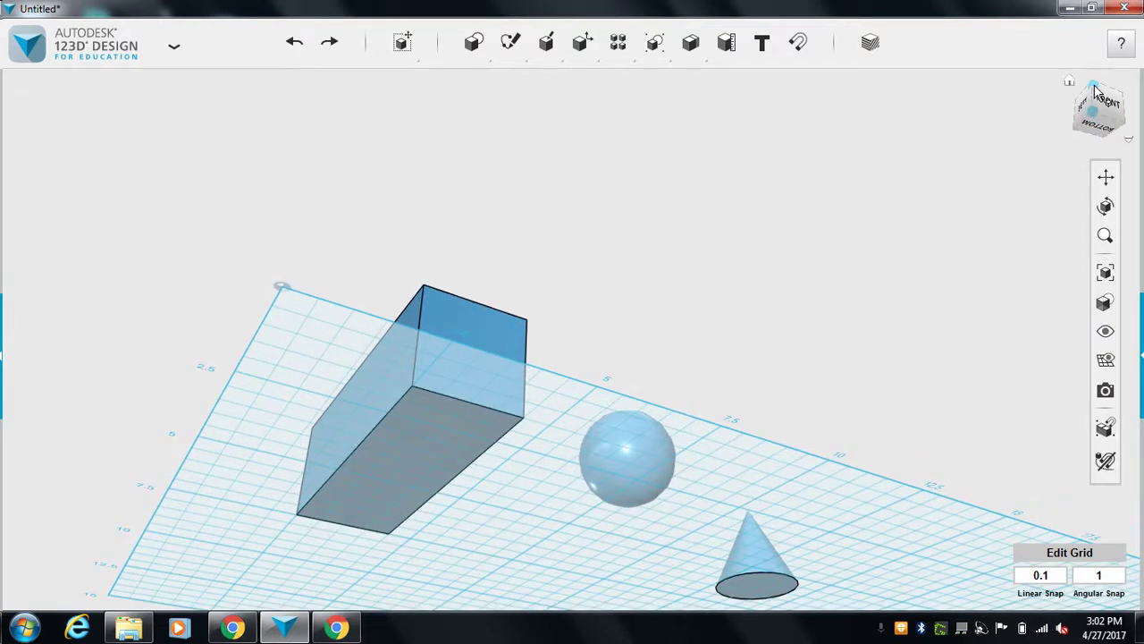
left_click(798, 45)
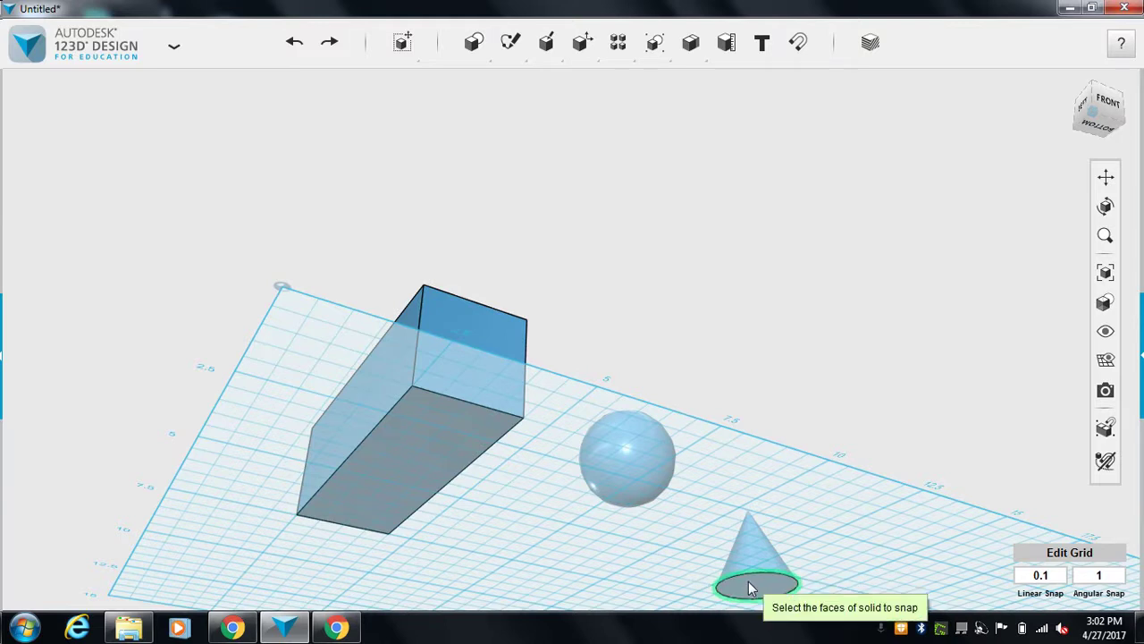
left_click(749, 581)
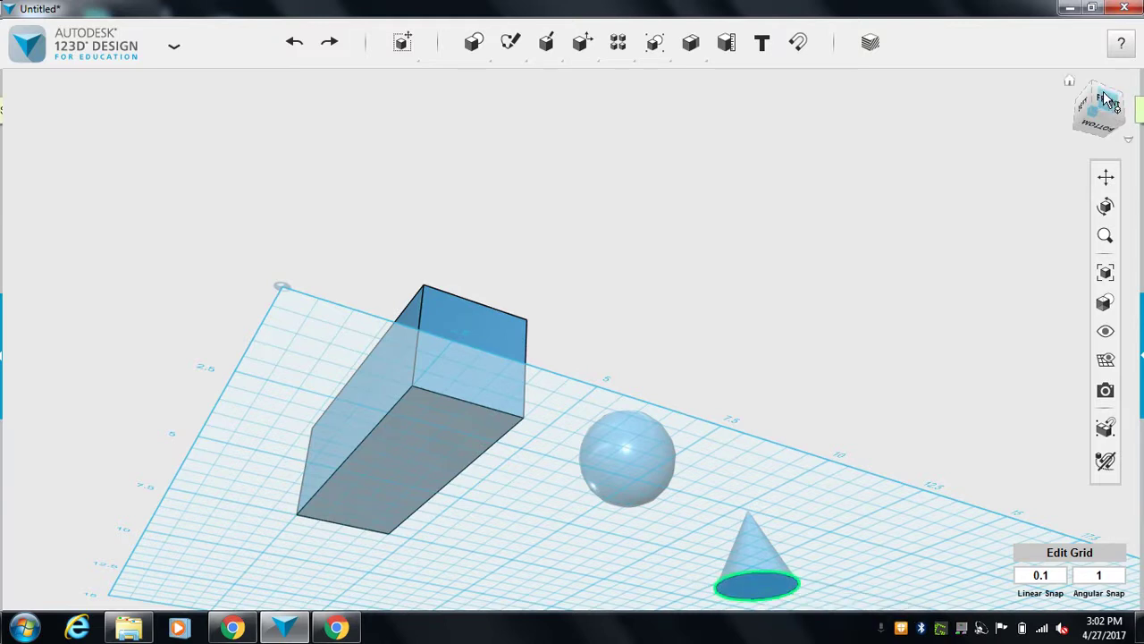
left_click(1108, 100)
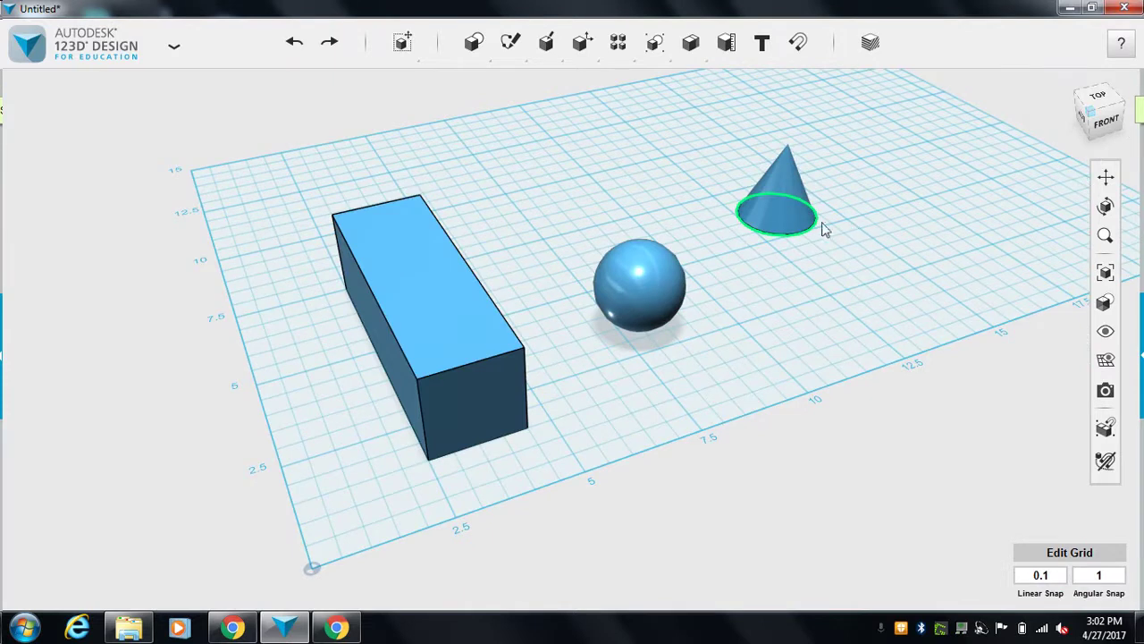
left_click(411, 269)
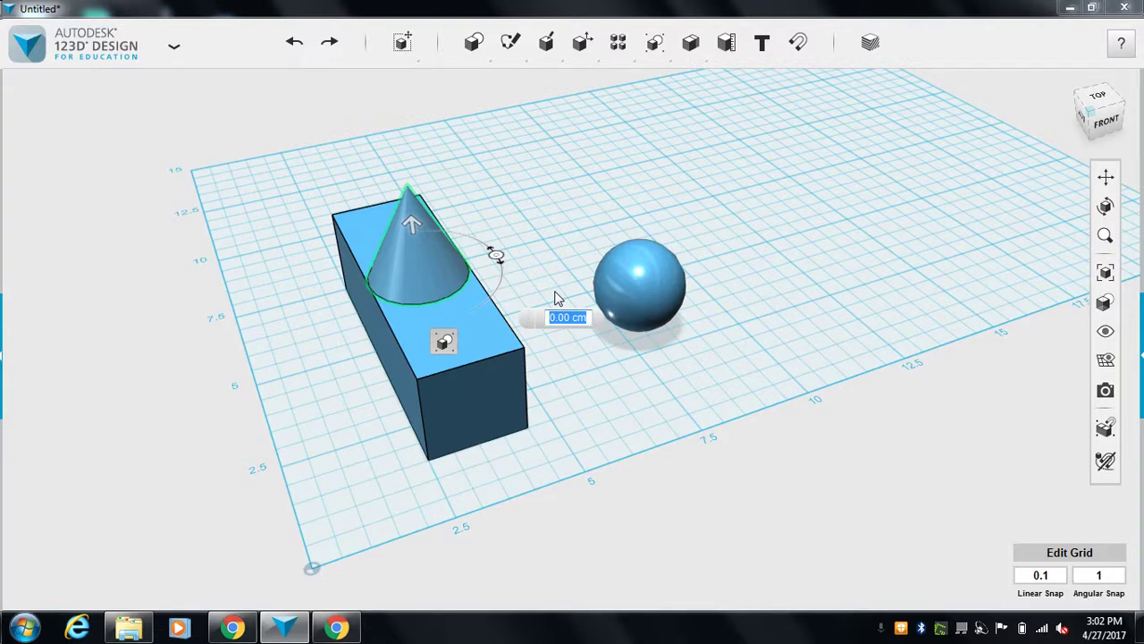
left_click(753, 226)
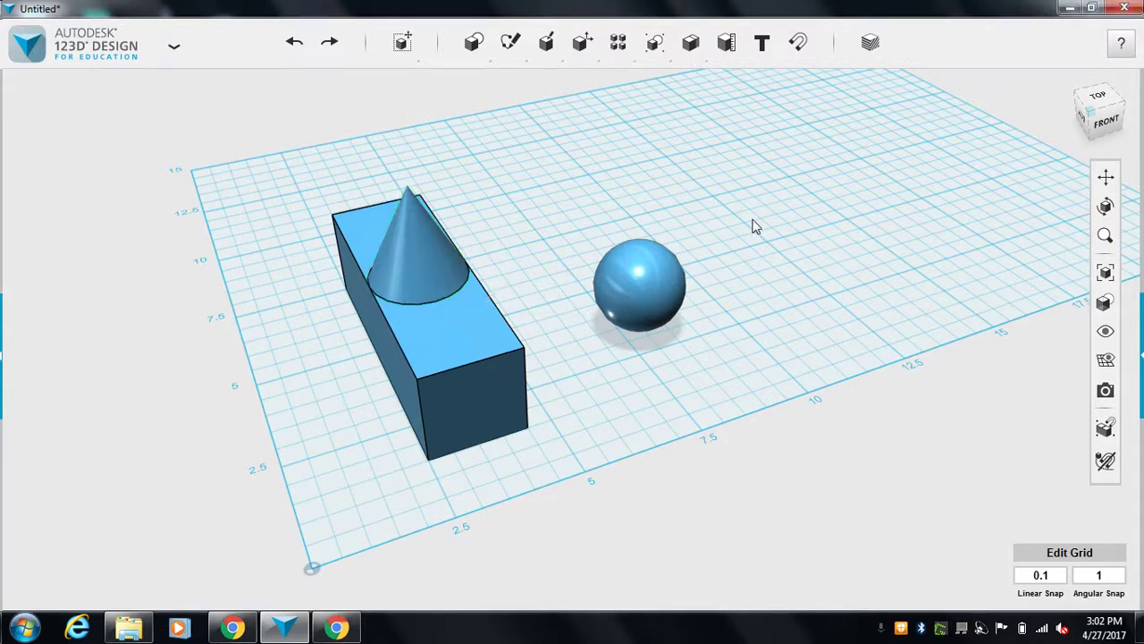
Step: Fillet the upper and lower horizontal edges of the box's front end with a 0.4 cm radius
mouse_move(546, 52)
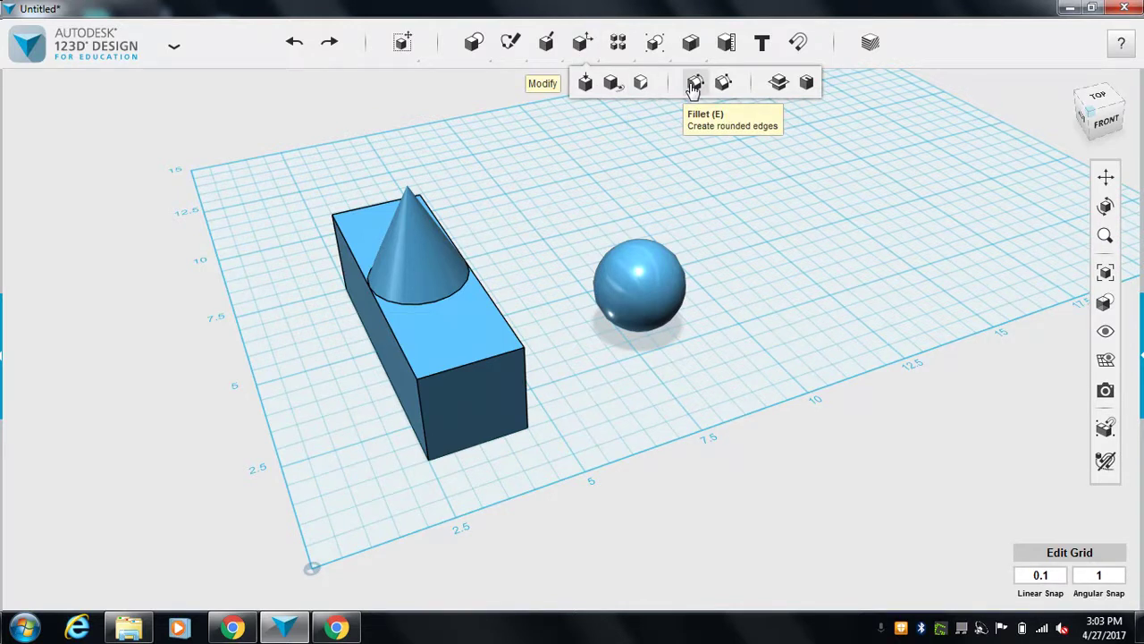
left_click(695, 84)
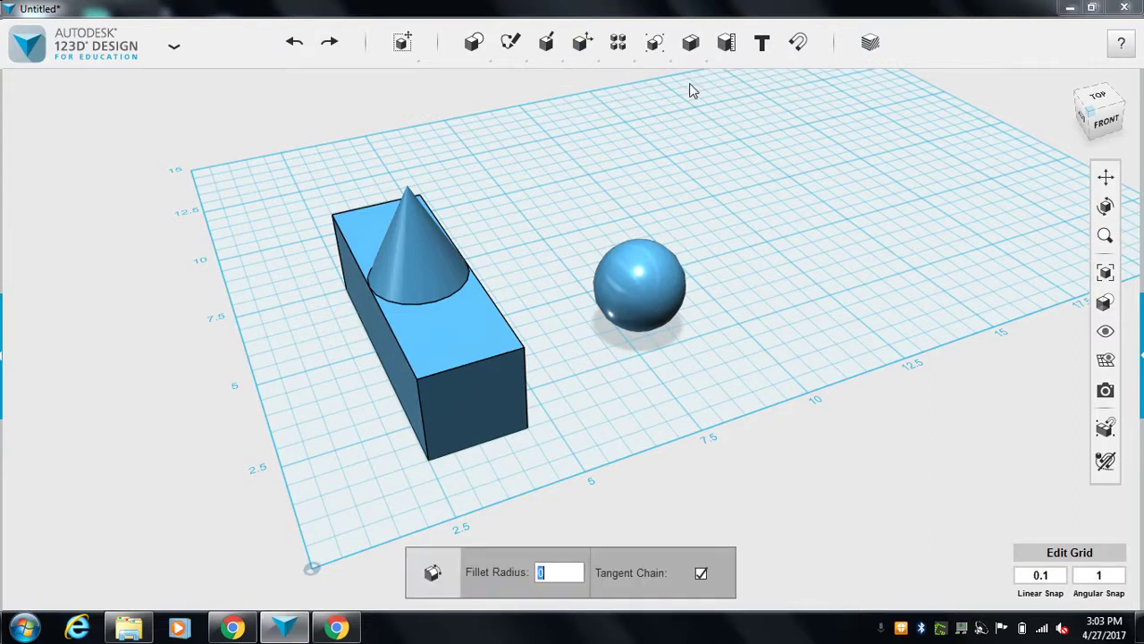
left_click(526, 407)
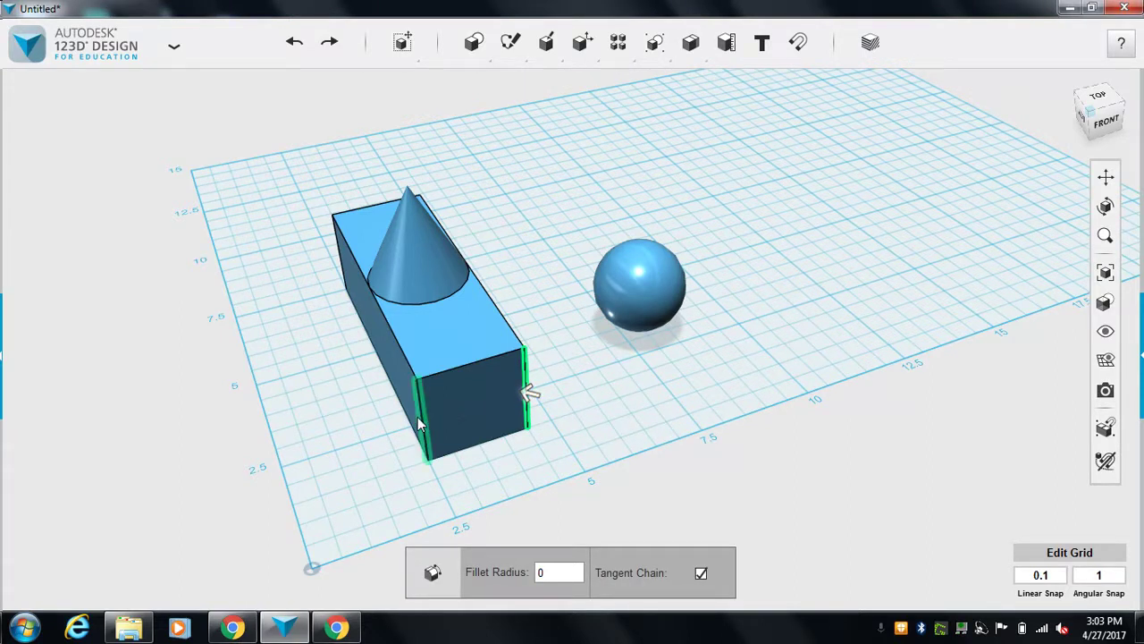
left_click(460, 370)
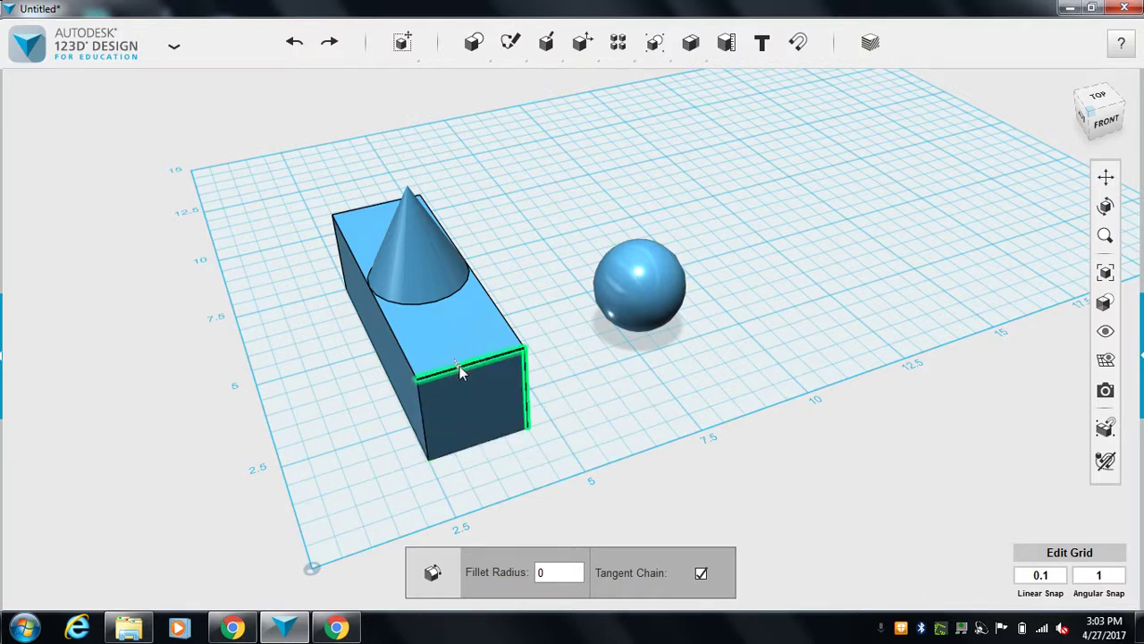
left_click(527, 389)
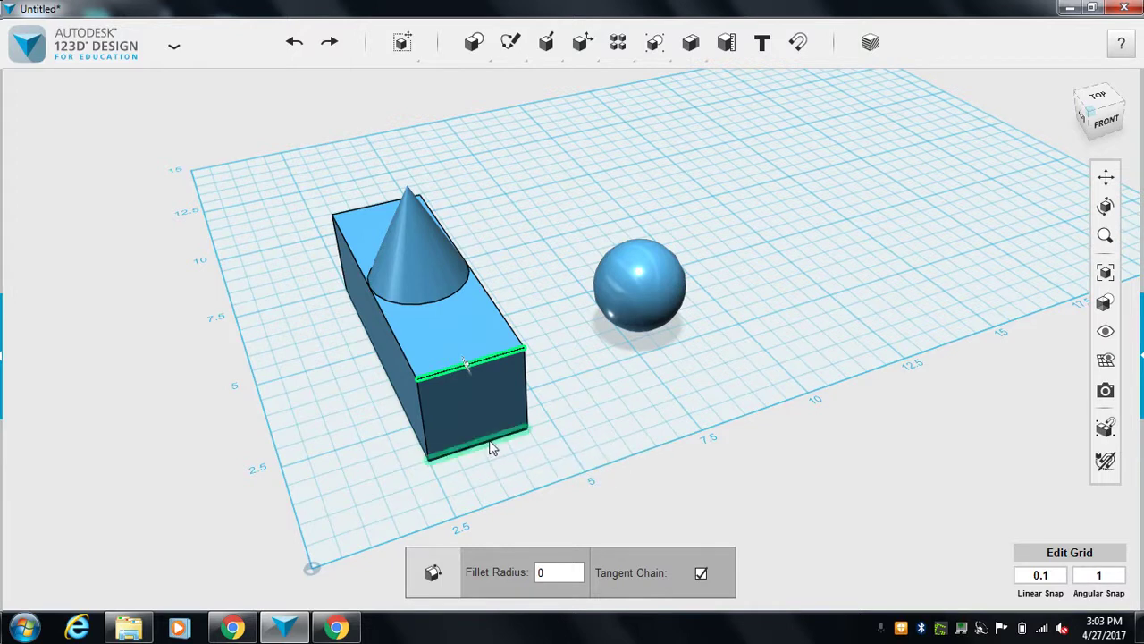
left_click(485, 447)
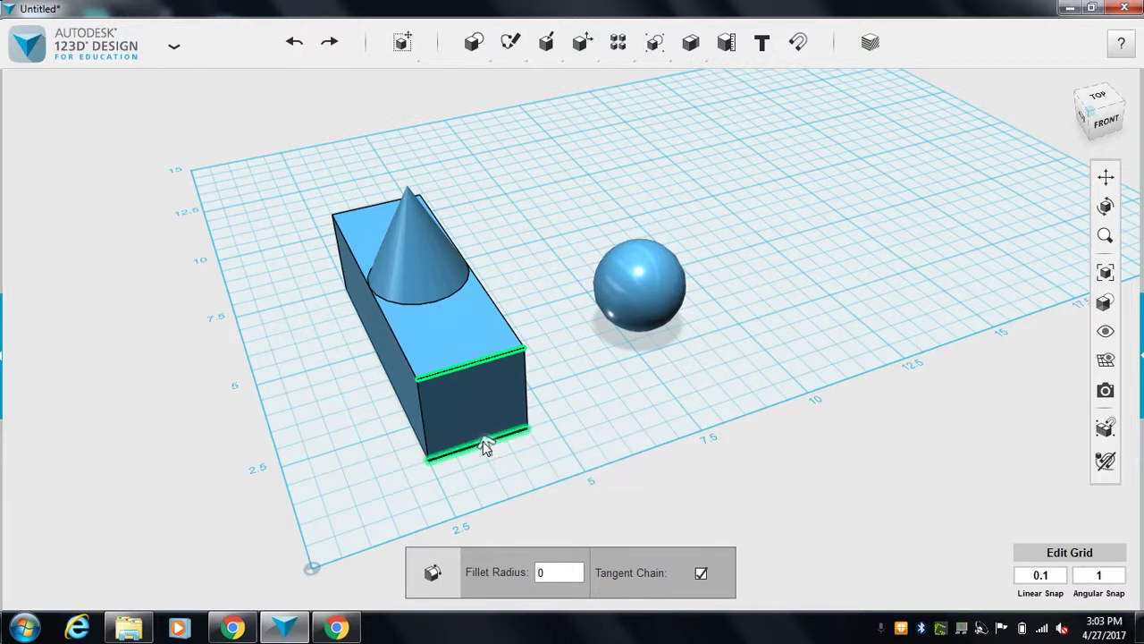
double_click(543, 573)
type("0.4")
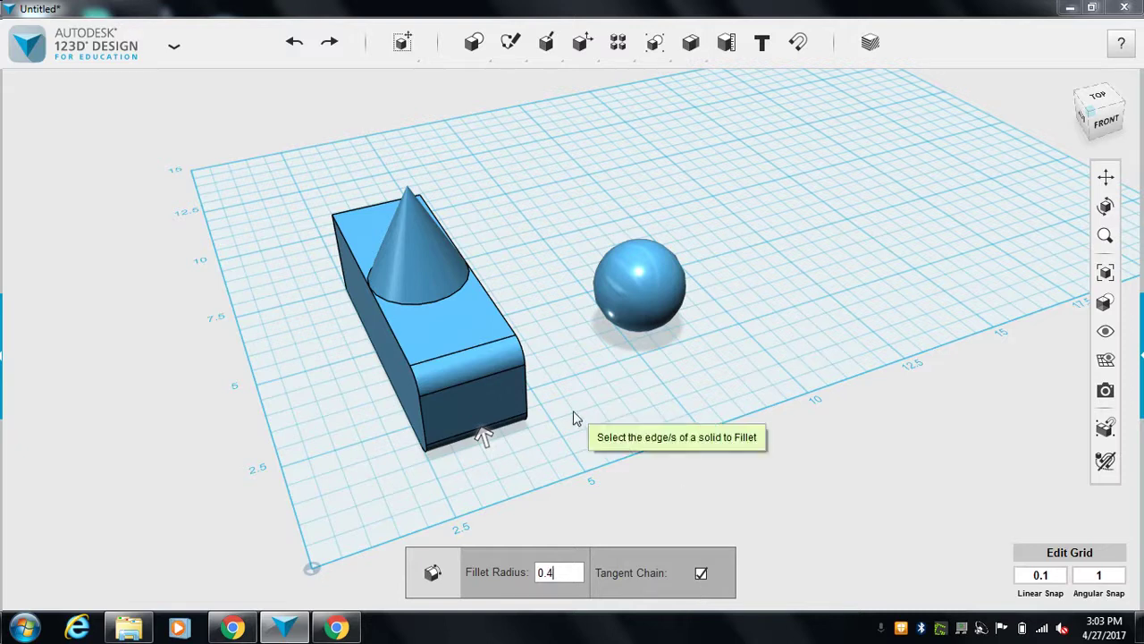
mouse_move(1097, 104)
left_mouse_down()
mouse_move(1124, 94)
mouse_move(1085, 96)
left_mouse_up()
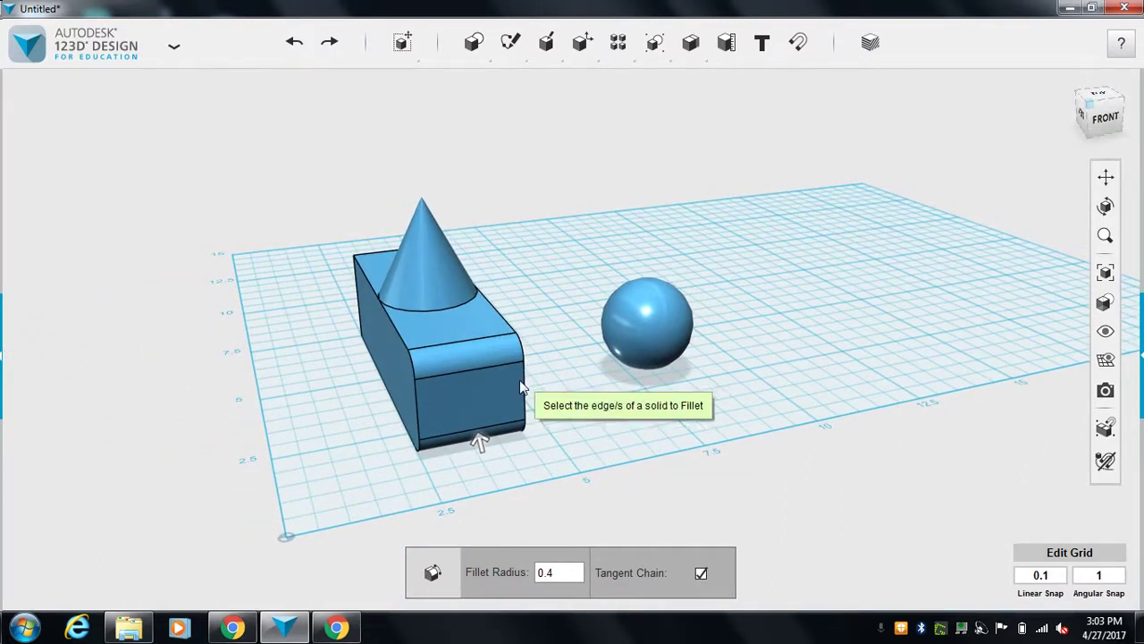
key("Escape")
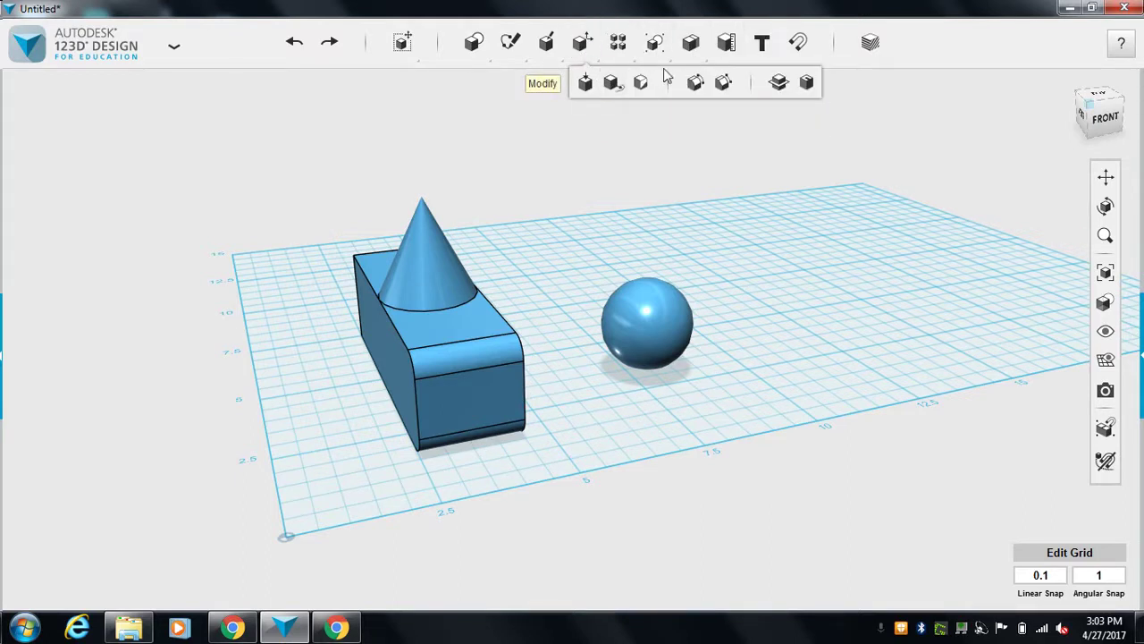
left_click(693, 84)
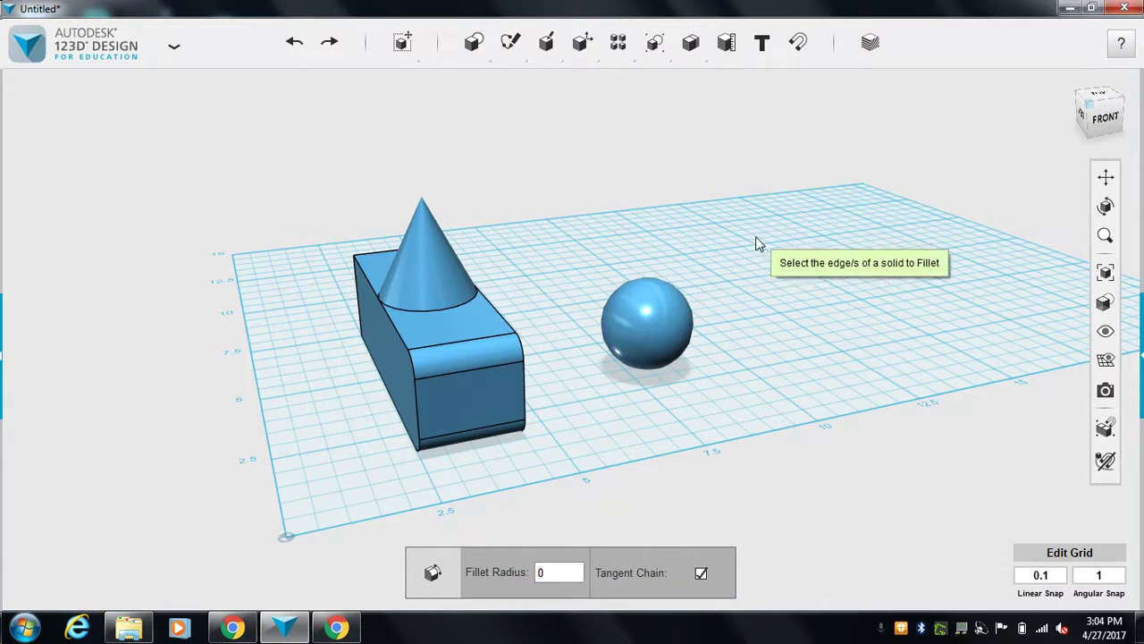
key("Escape")
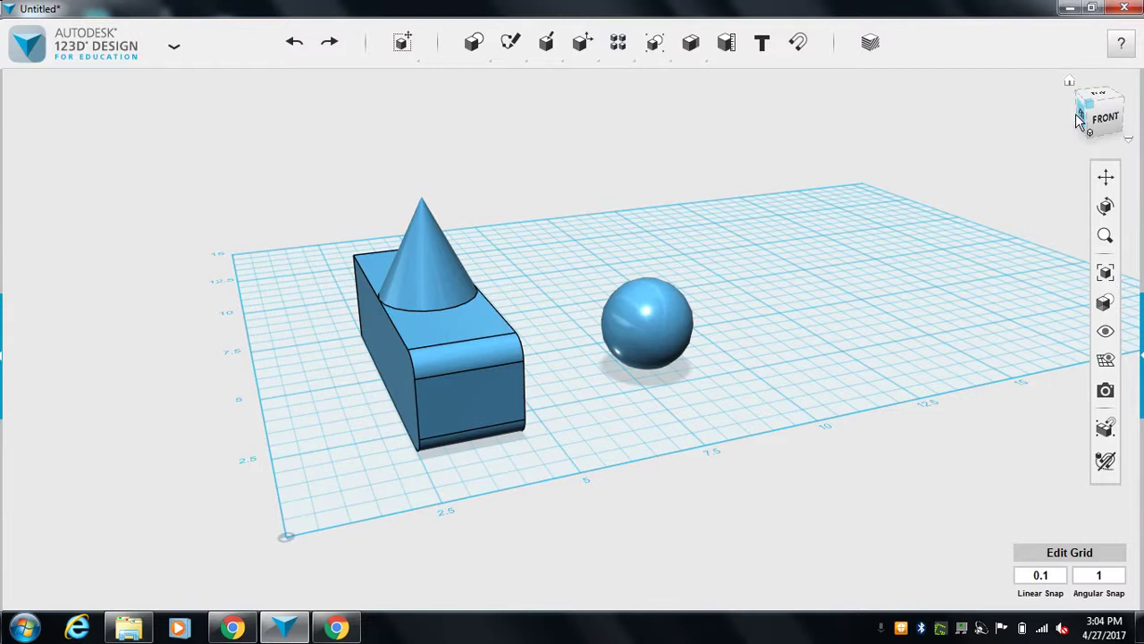
left_click_drag(1083, 125, 1140, 122)
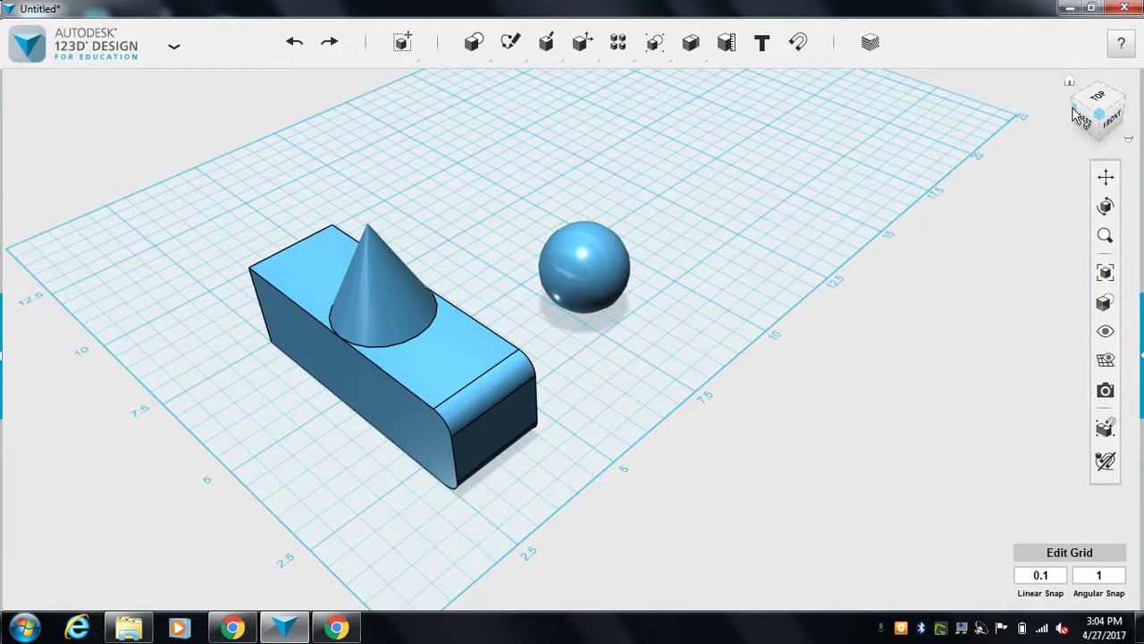
left_click(1139, 123)
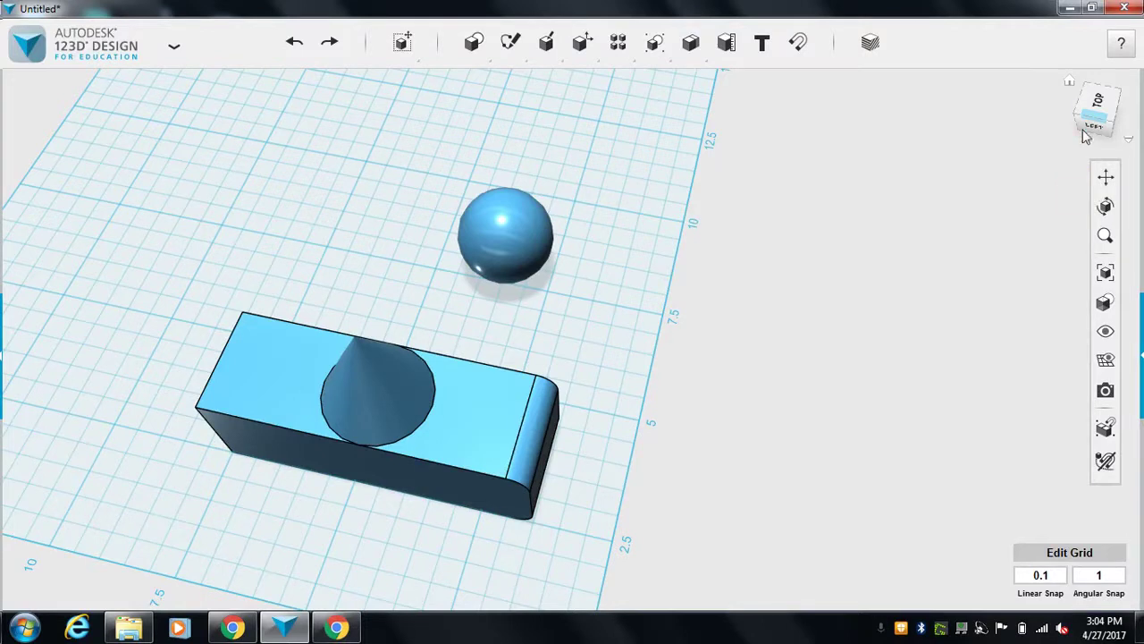
left_click_drag(1091, 108, 1126, 75)
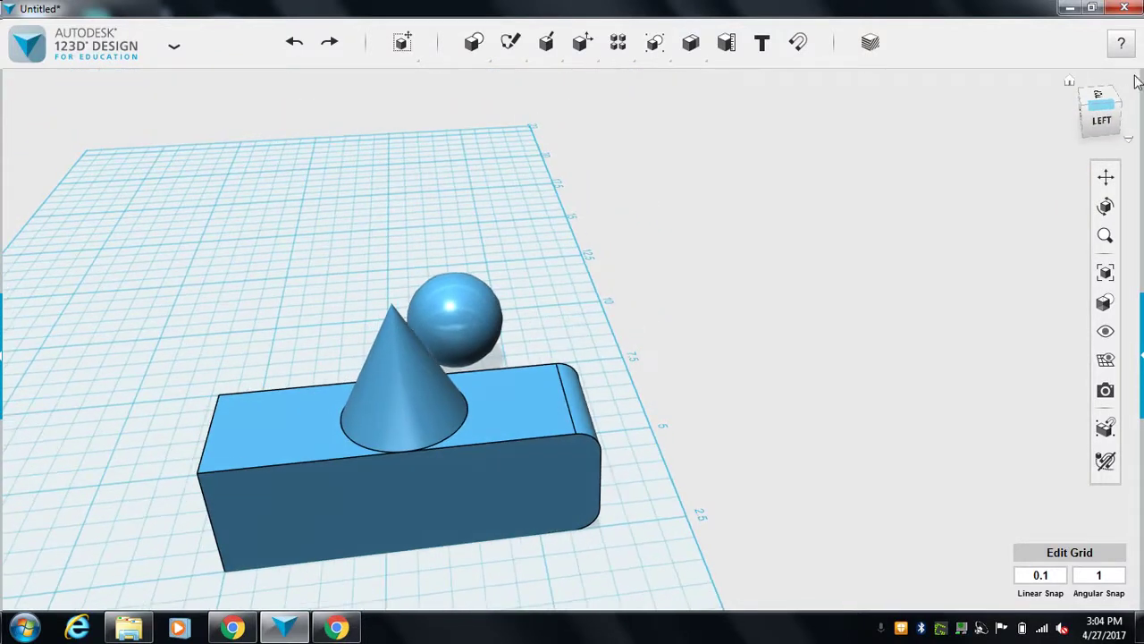
right_click_drag(1137, 82, 1137, 103)
mouse_move(568, 49)
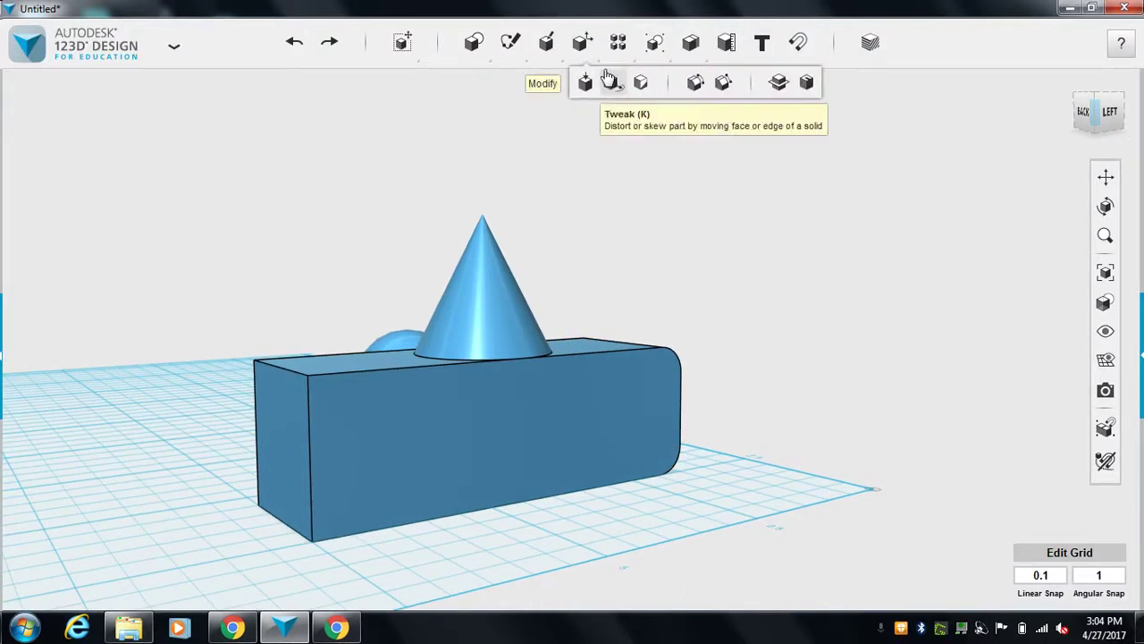
left_click(722, 83)
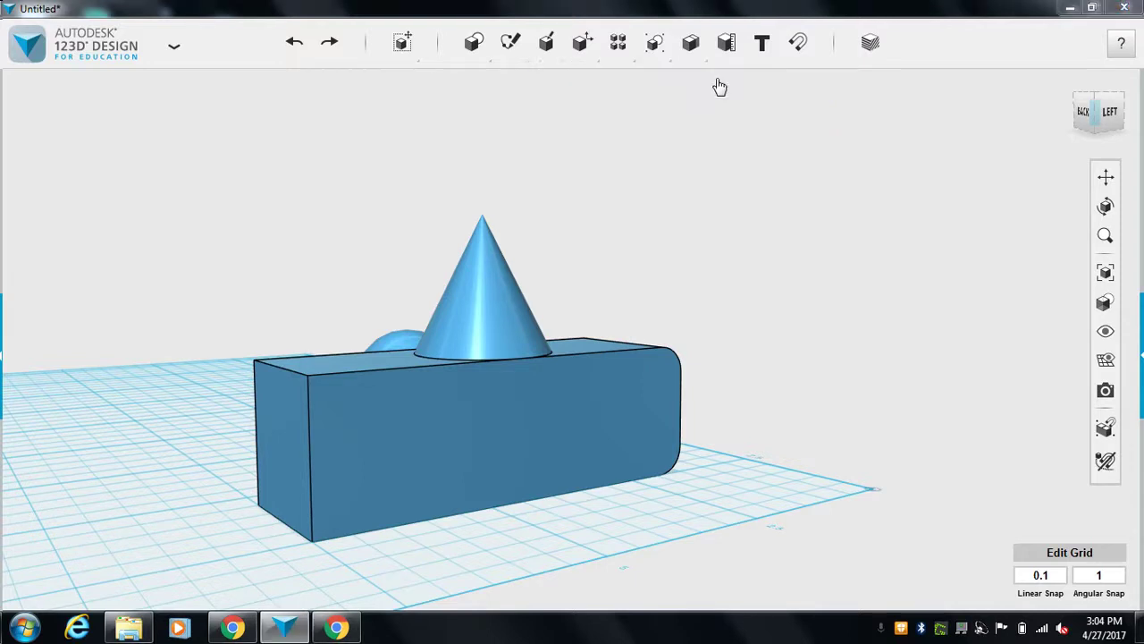
left_click(306, 440)
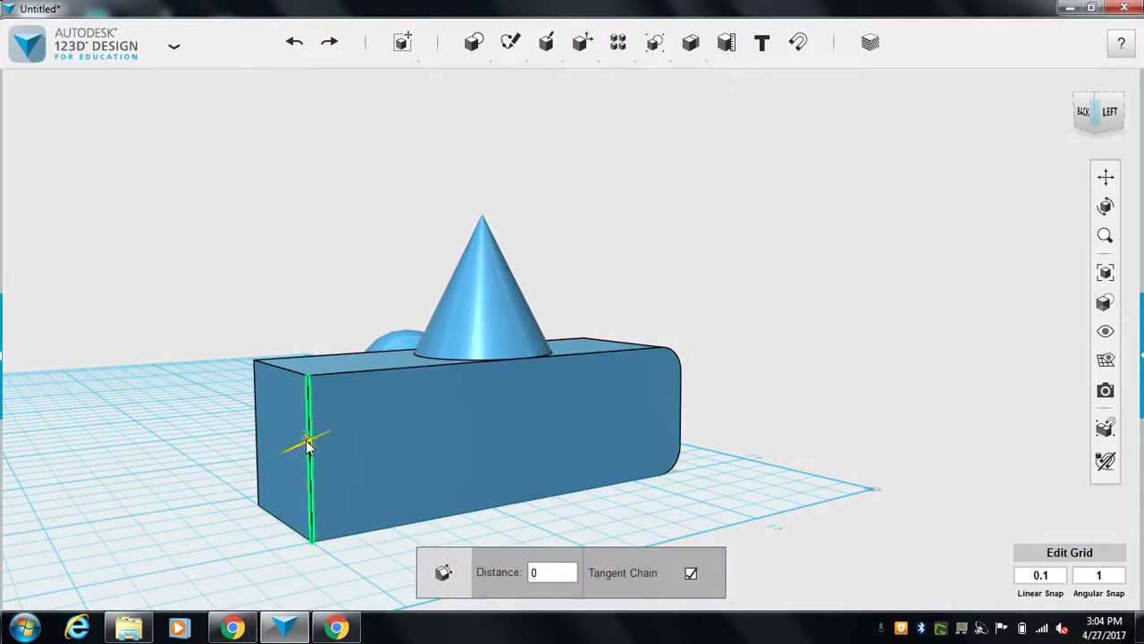
left_click(255, 438)
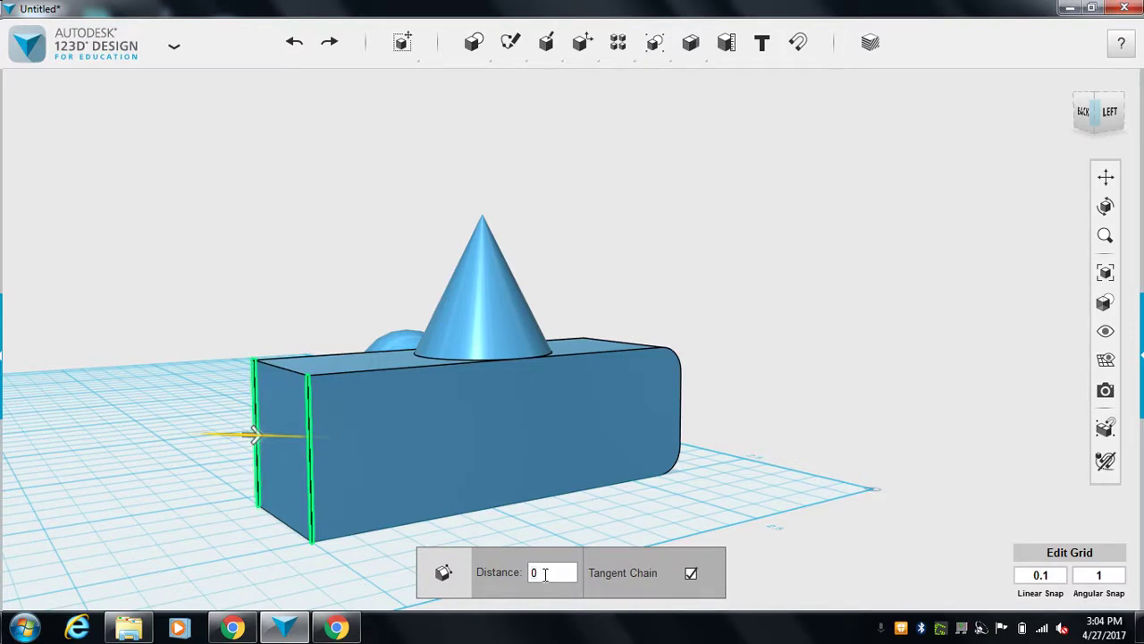
type("0")
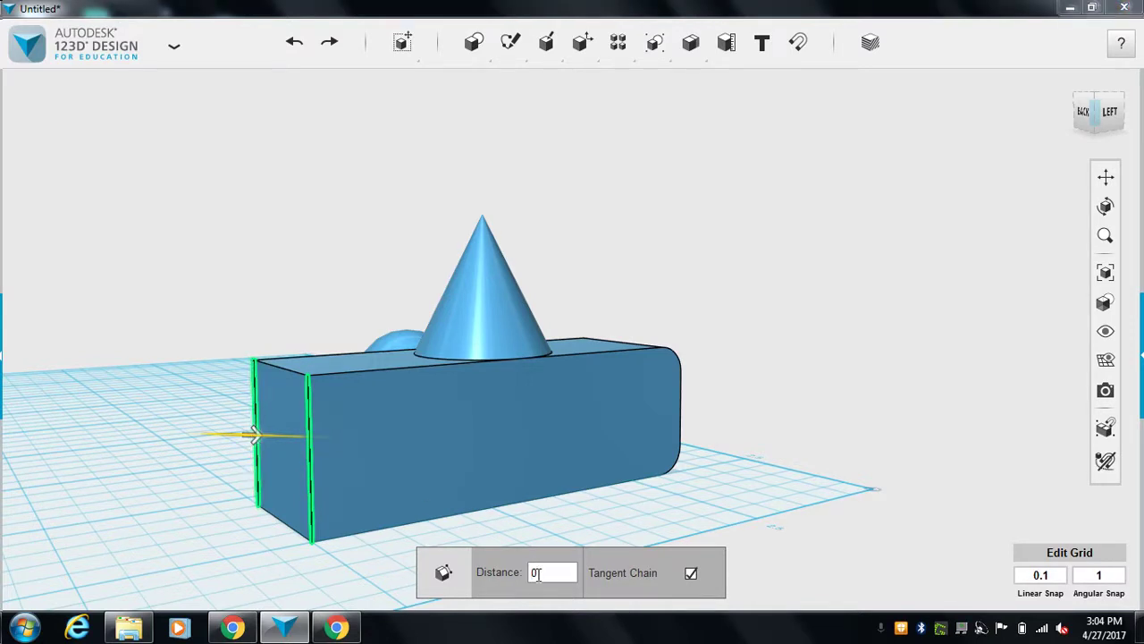
type(".4")
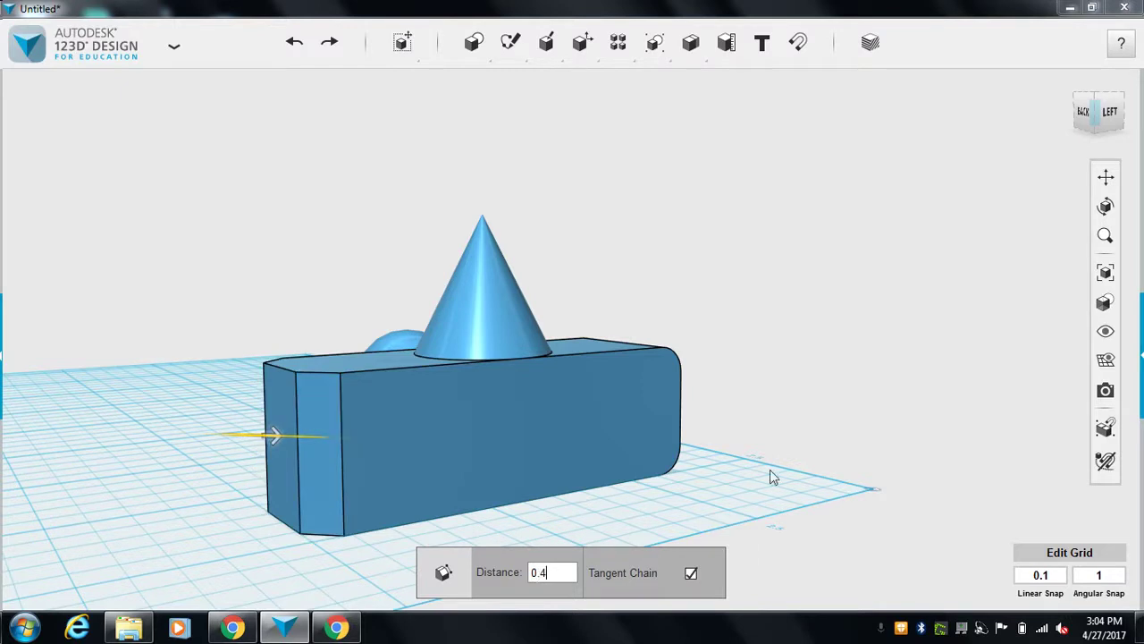
mouse_move(1096, 112)
left_mouse_down()
mouse_move(1131, 119)
mouse_move(1119, 117)
mouse_move(1082, 148)
mouse_move(1096, 95)
mouse_move(1093, 104)
left_mouse_up()
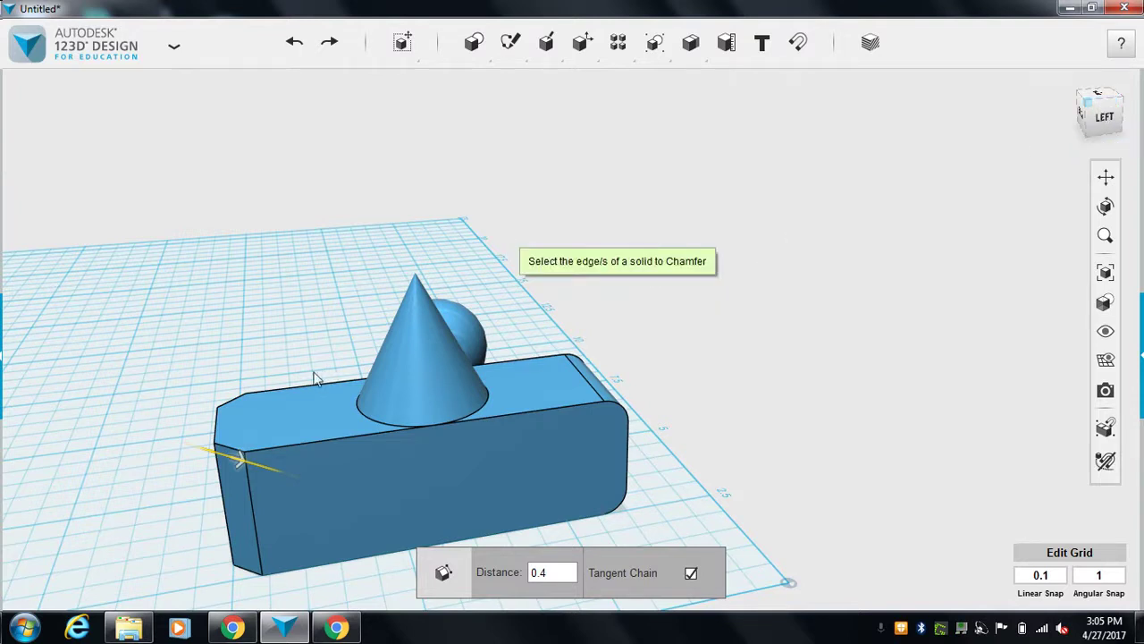
key("Escape")
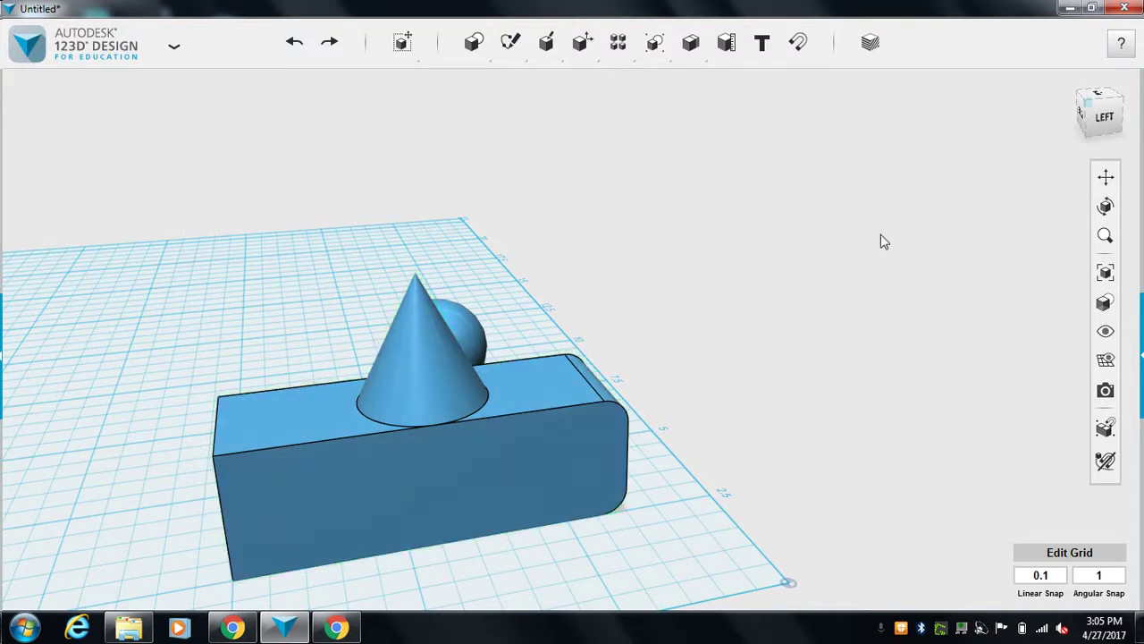
Step: Chamfer the two vertical edges at the box's back end with a distance of 0.3 cm
left_click_drag(1099, 113, 1133, 112)
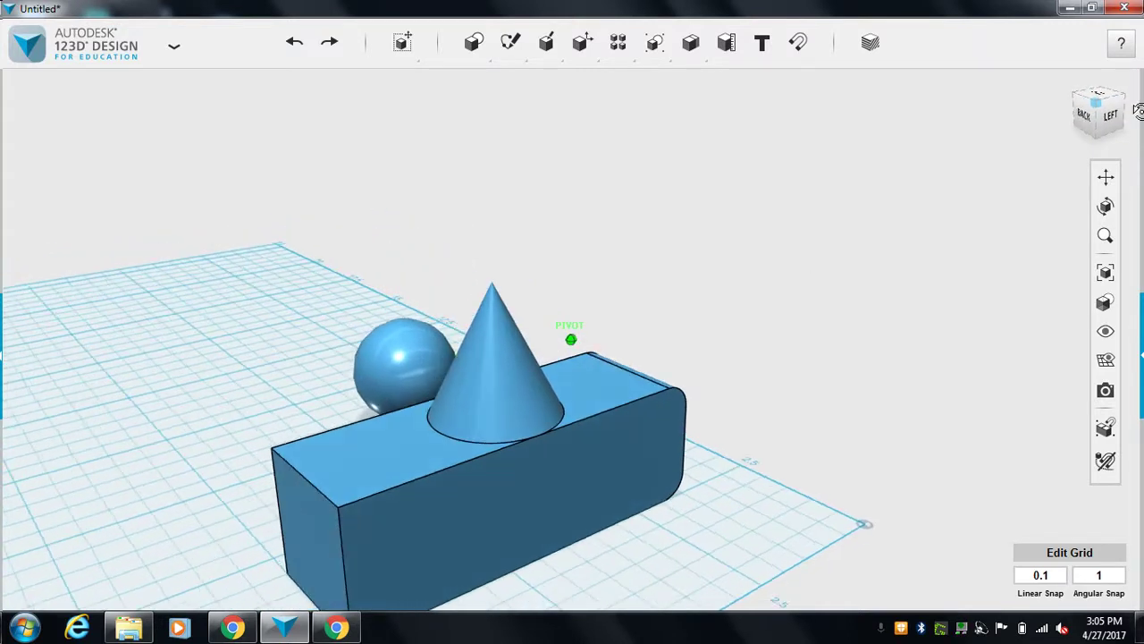
mouse_move(575, 41)
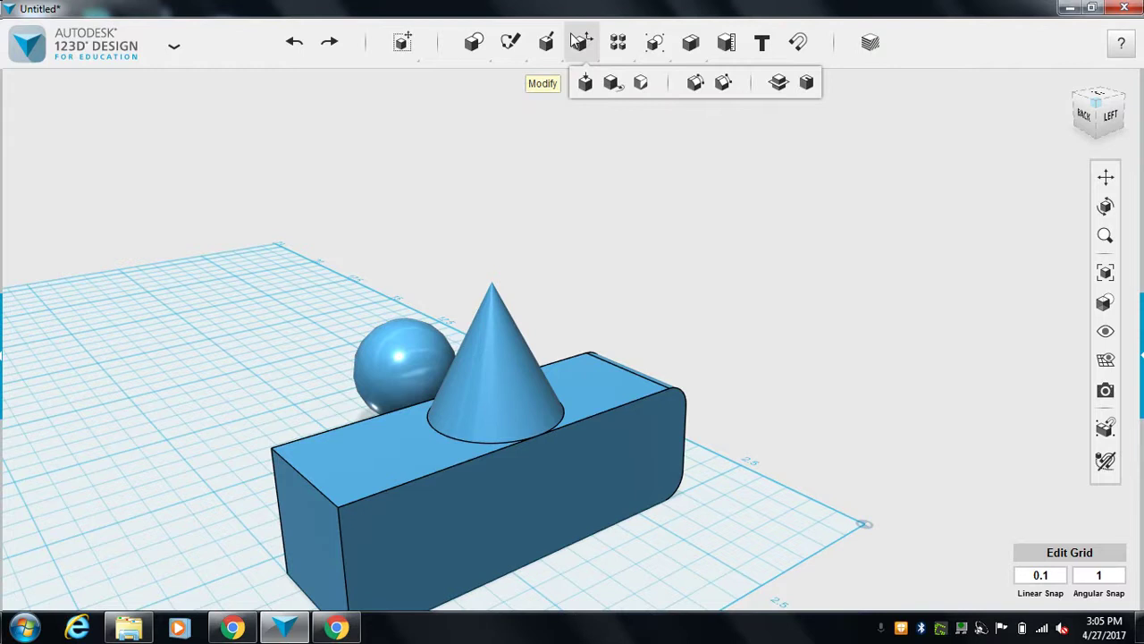
left_click(723, 82)
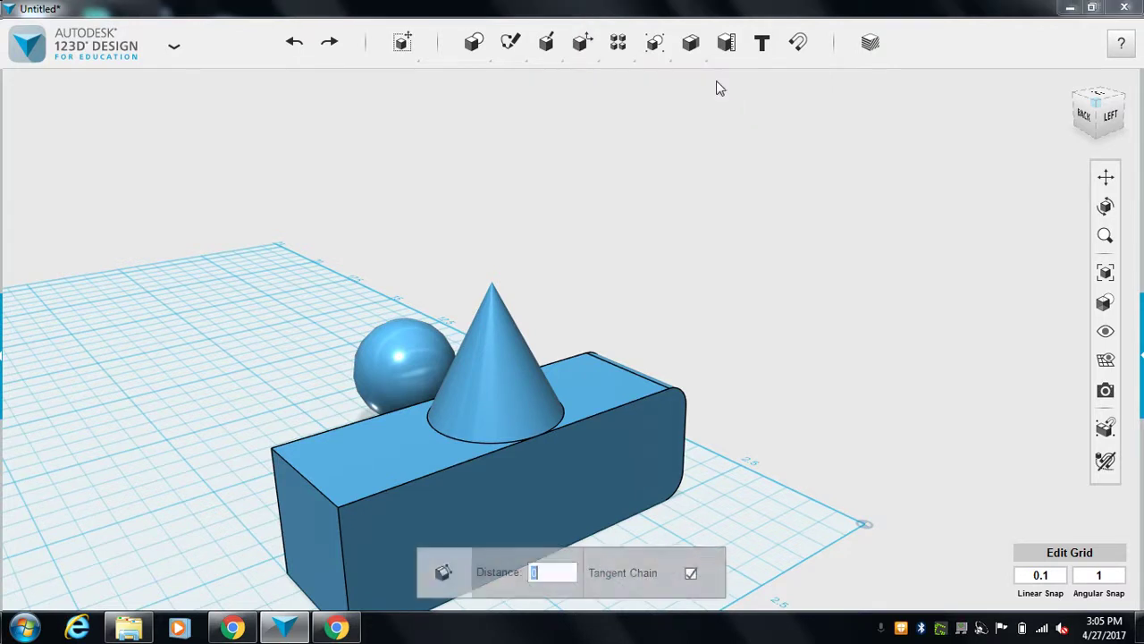
left_click(336, 529)
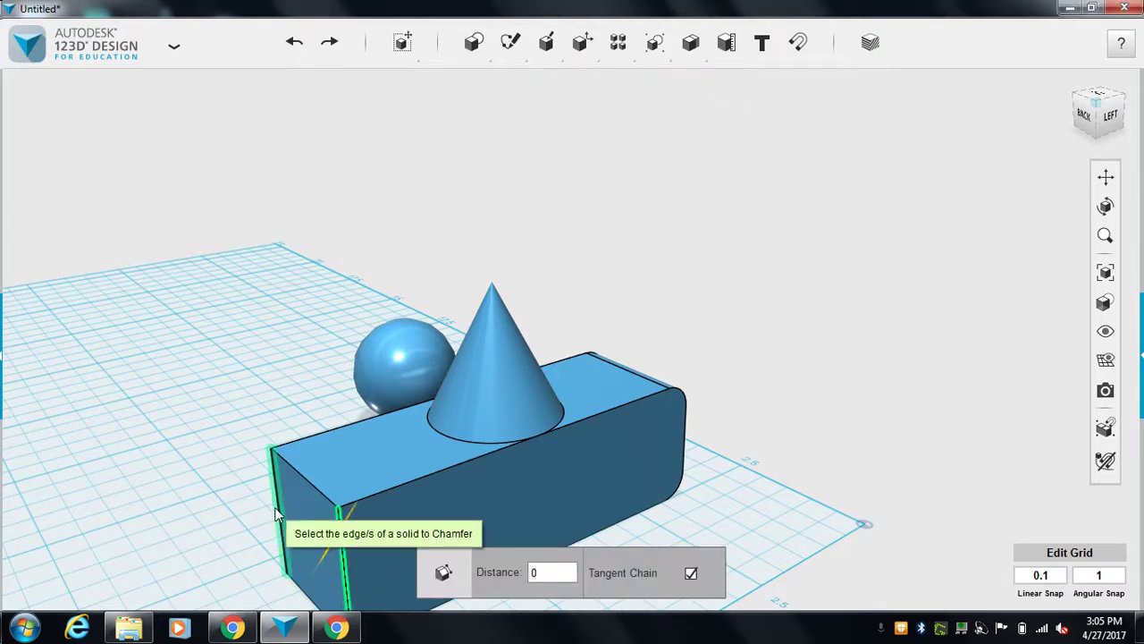
left_click(277, 509)
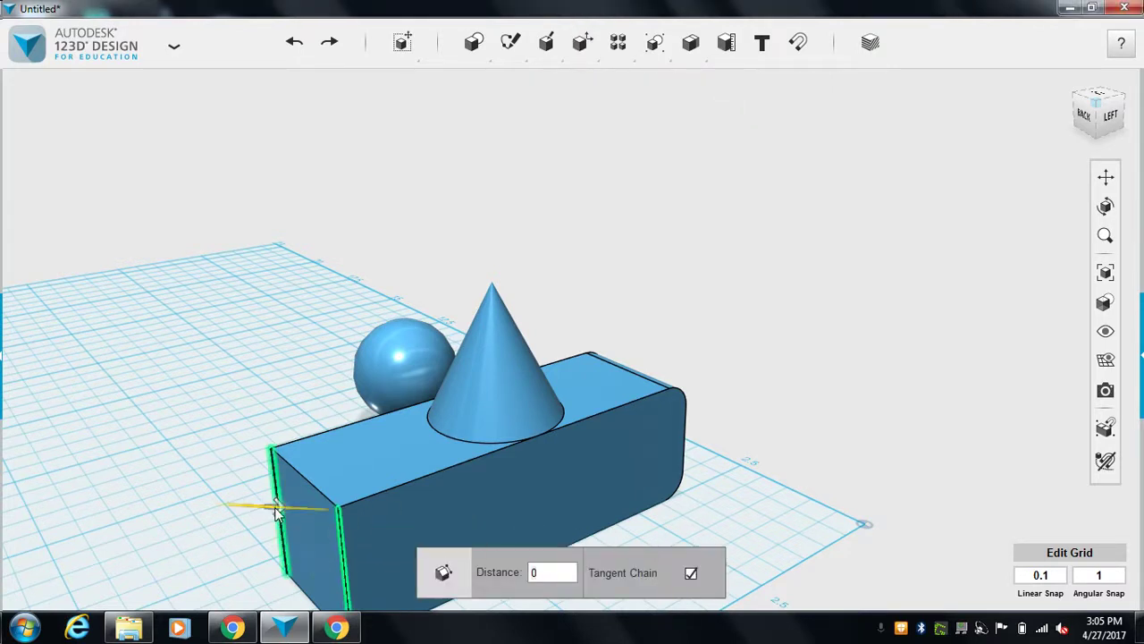
left_click(557, 576)
type("0.4")
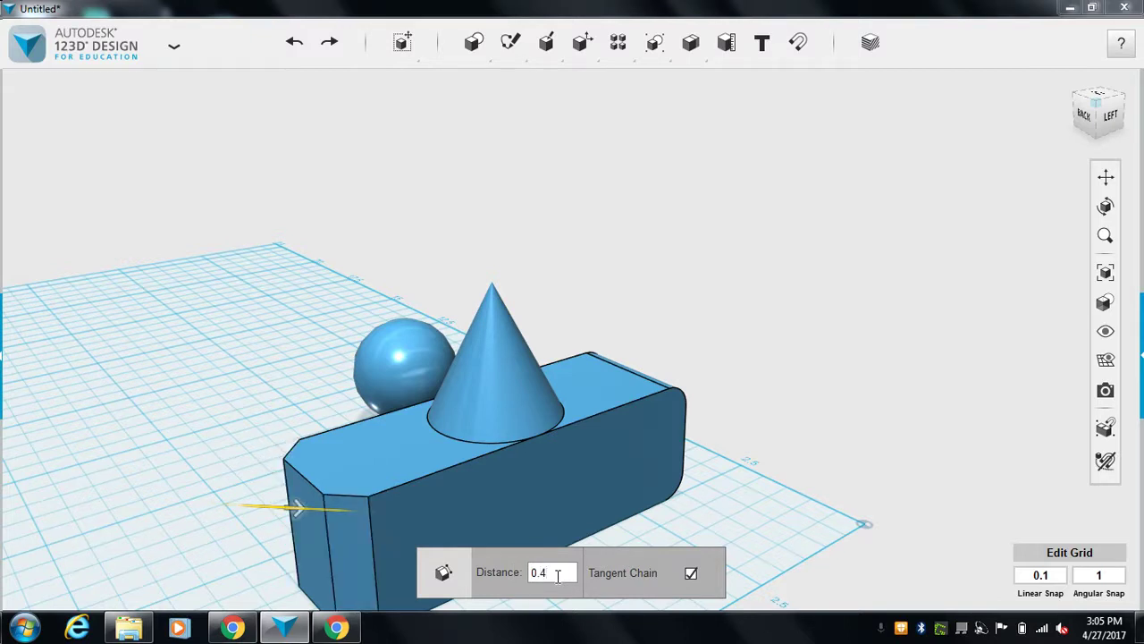
key("BackSpace")
type("3")
key("Return")
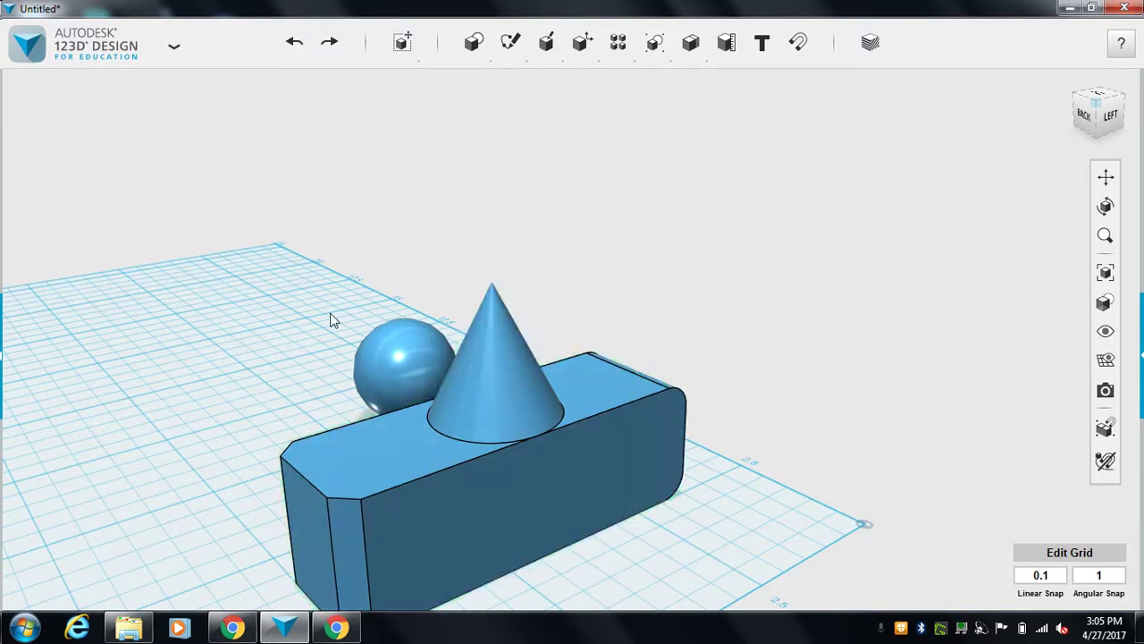
right_click_drag(572, 332, 466, 322)
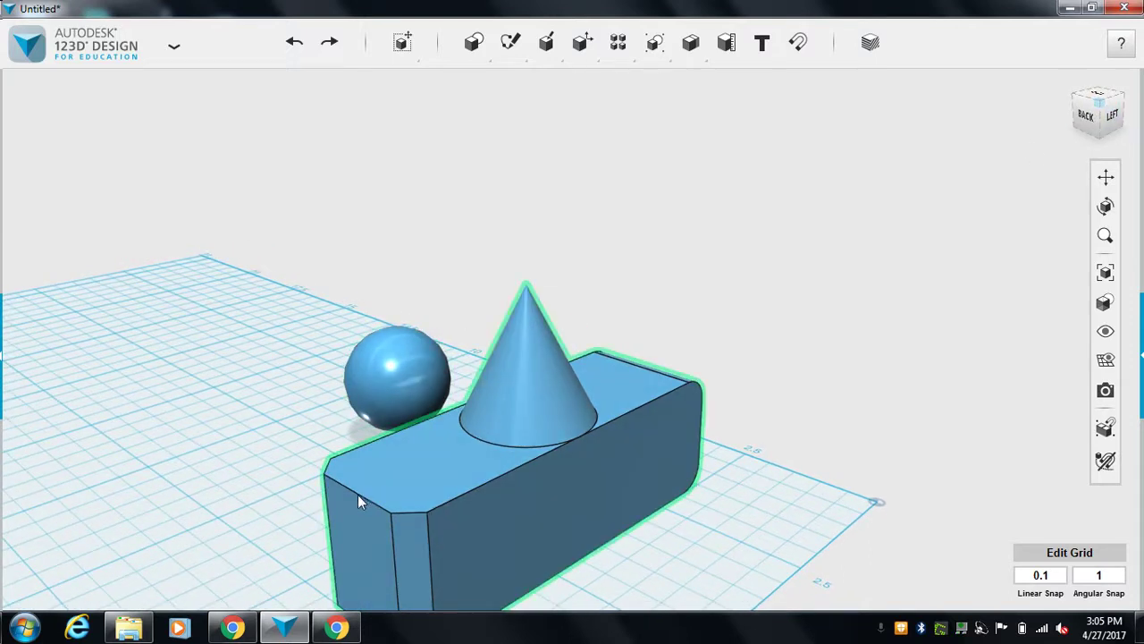
left_click(358, 494)
left_click(269, 447)
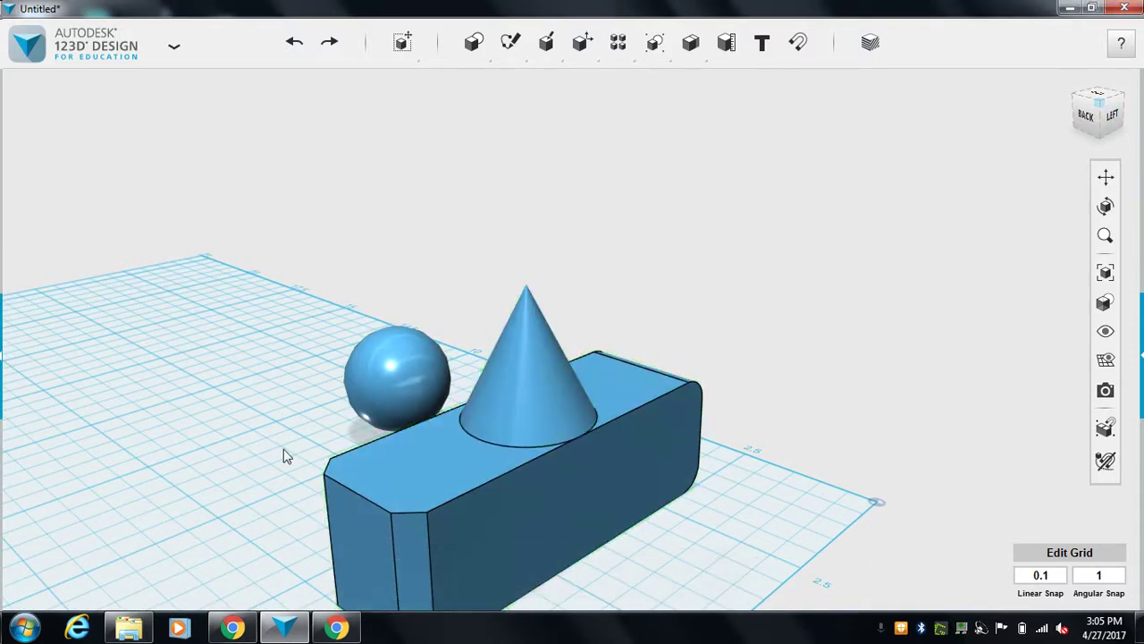
left_click(351, 492)
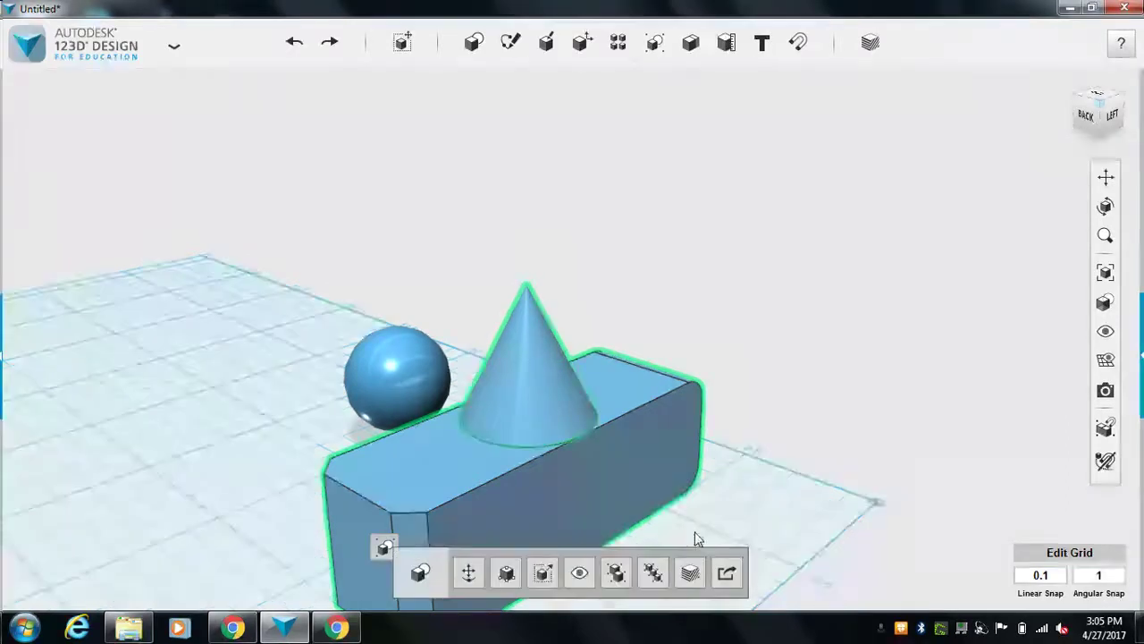
left_click(746, 511)
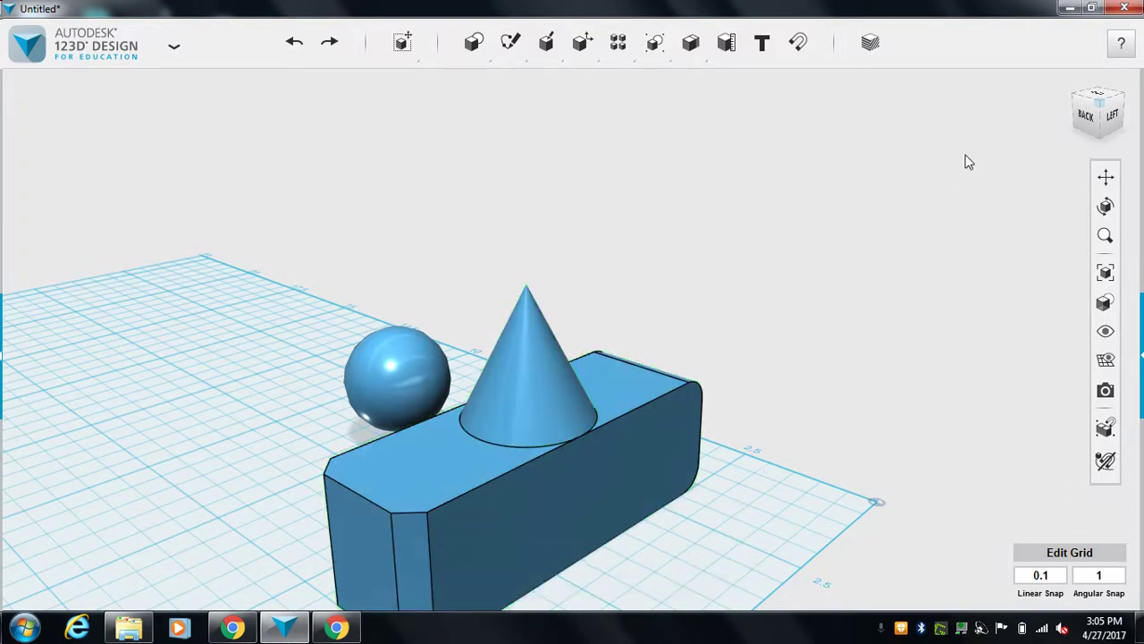
left_click(1096, 114)
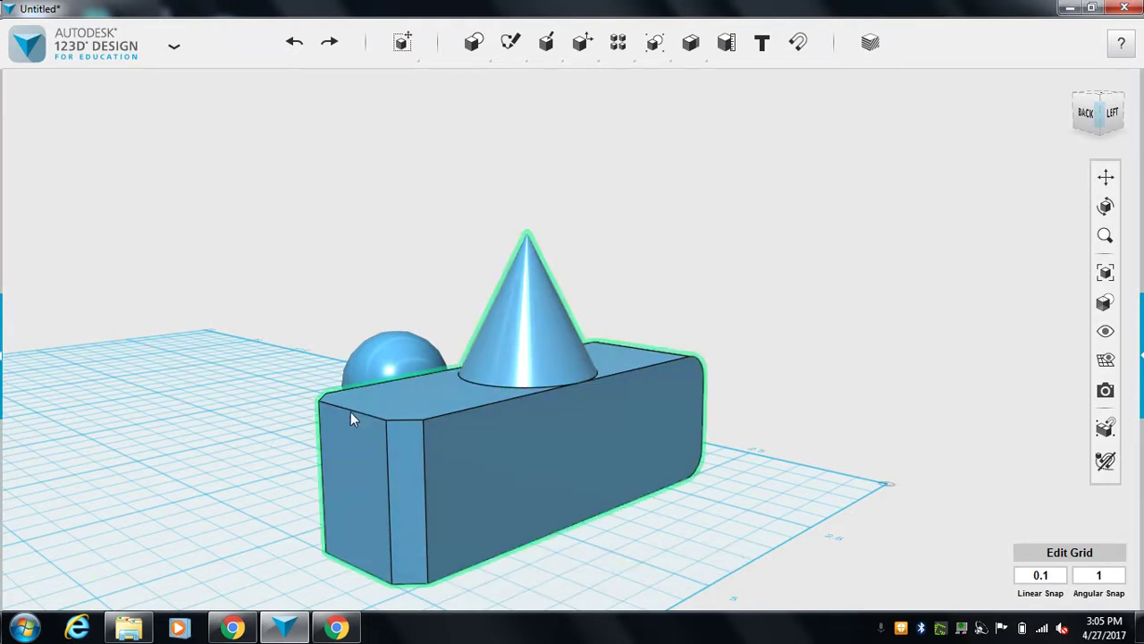
left_click(351, 417)
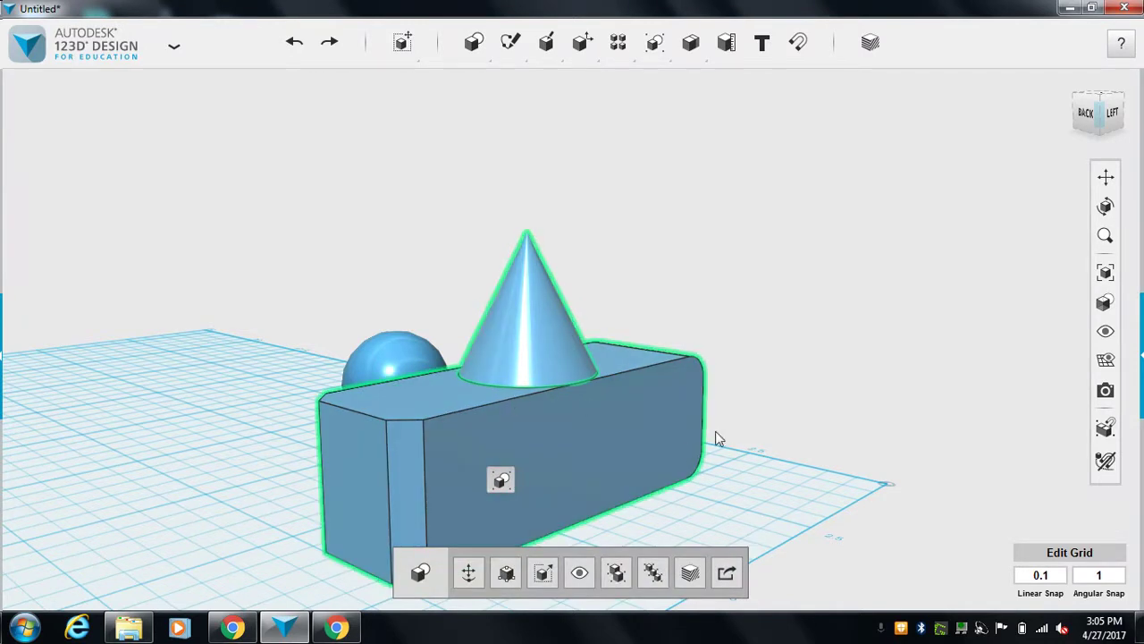
left_click(747, 420)
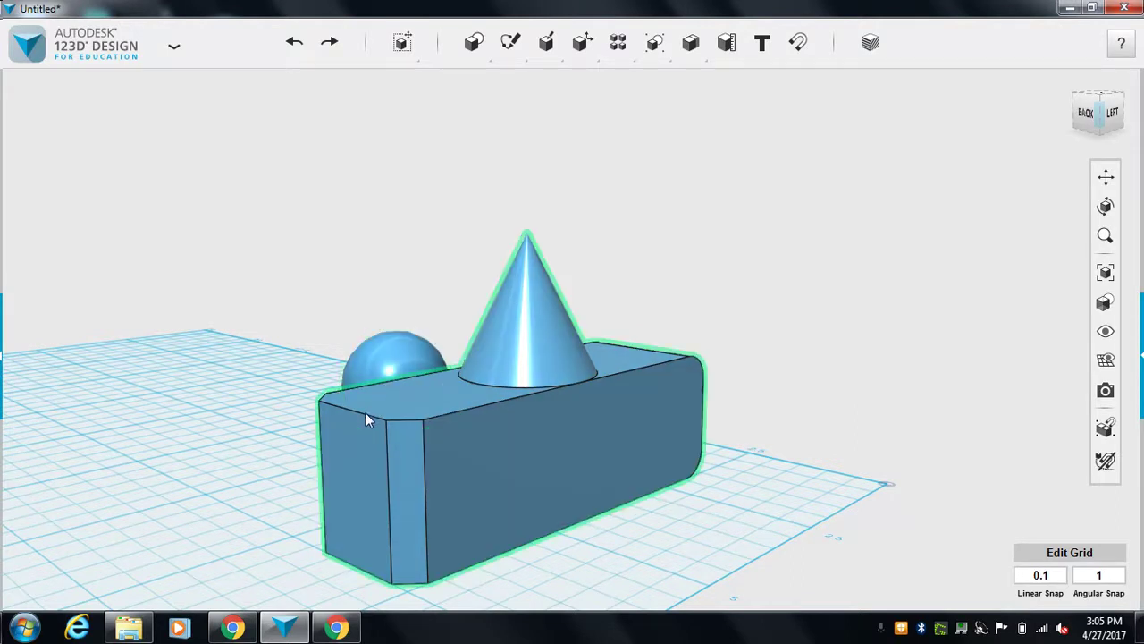
Step: Move the grouped box and cone across the grid, farther away from the grid origin
left_click(366, 417)
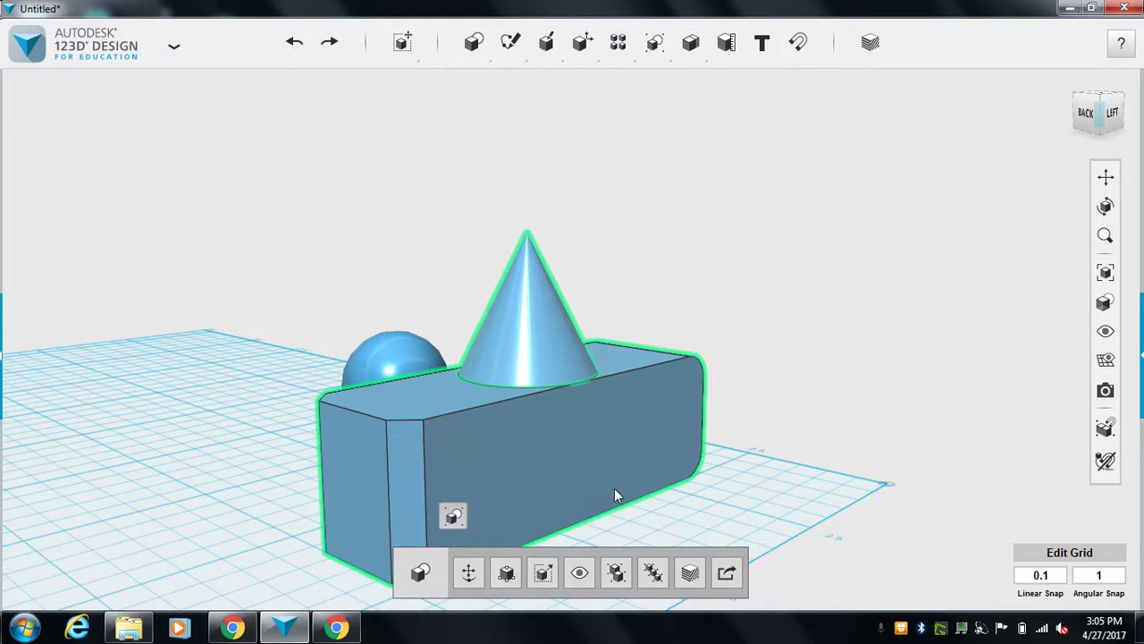
key("ctrl+z")
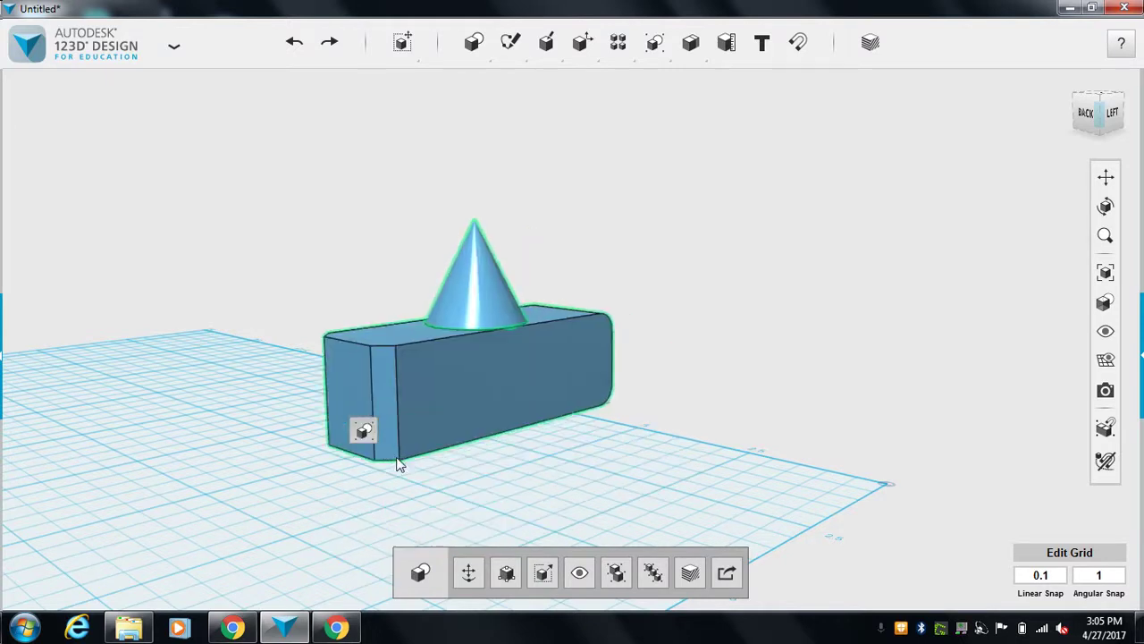
left_click_drag(353, 464, 224, 630)
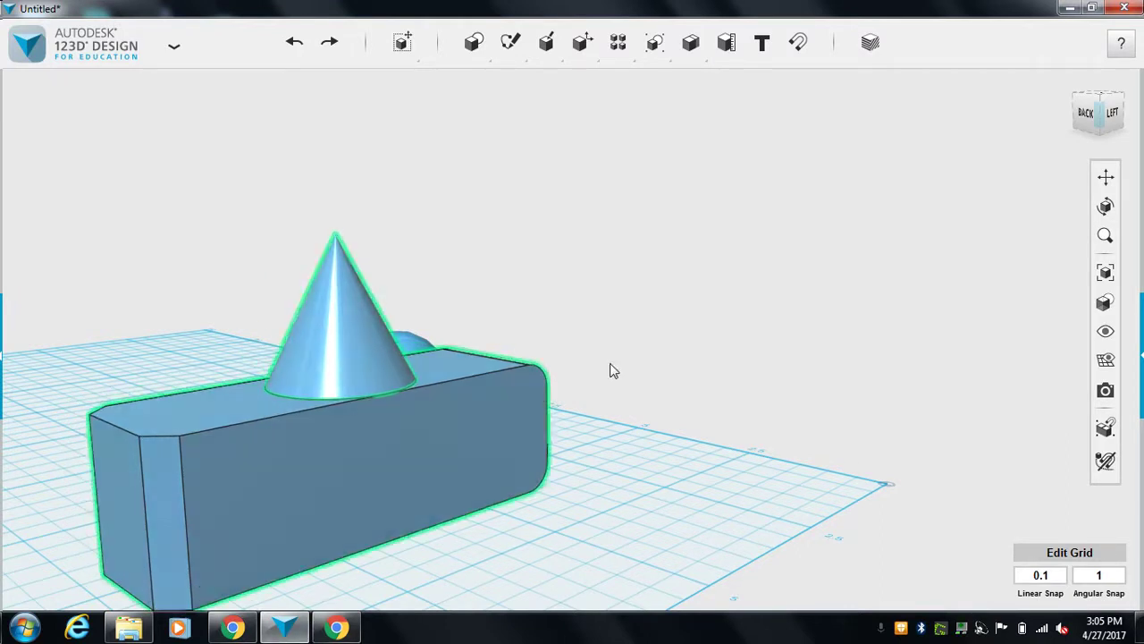
left_click(800, 45)
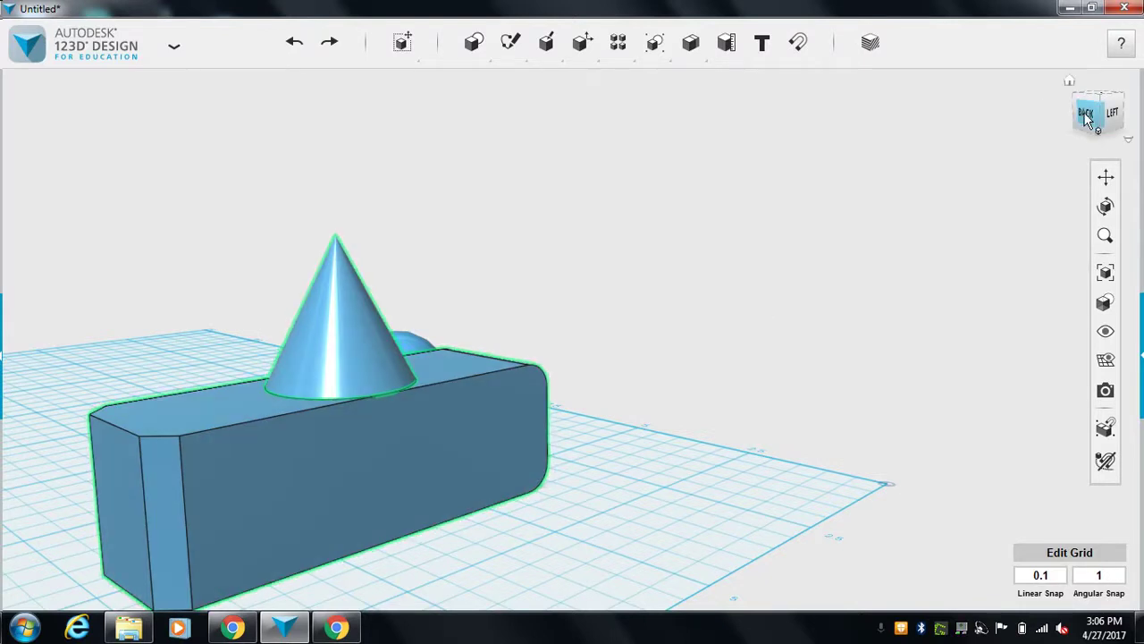
Step: Move the sphere across the grid into the long side of the box so that the two solids overlap
mouse_move(1086, 117)
left_mouse_down()
mouse_move(1034, 115)
mouse_move(1014, 169)
mouse_move(934, 158)
left_mouse_up()
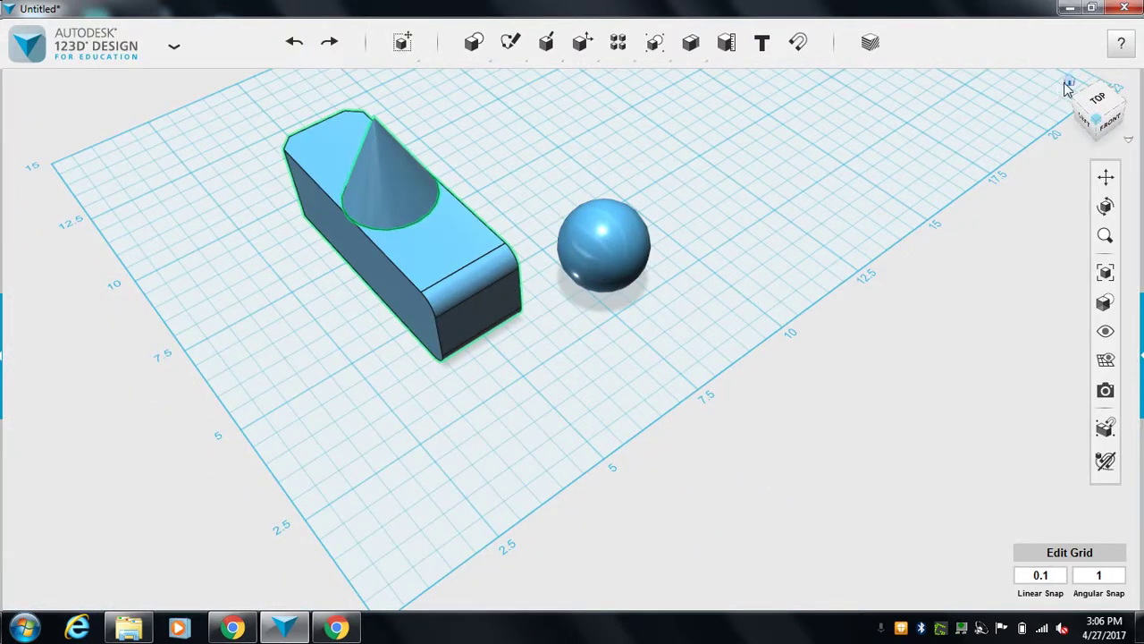
left_click(1071, 86)
left_click(1105, 206)
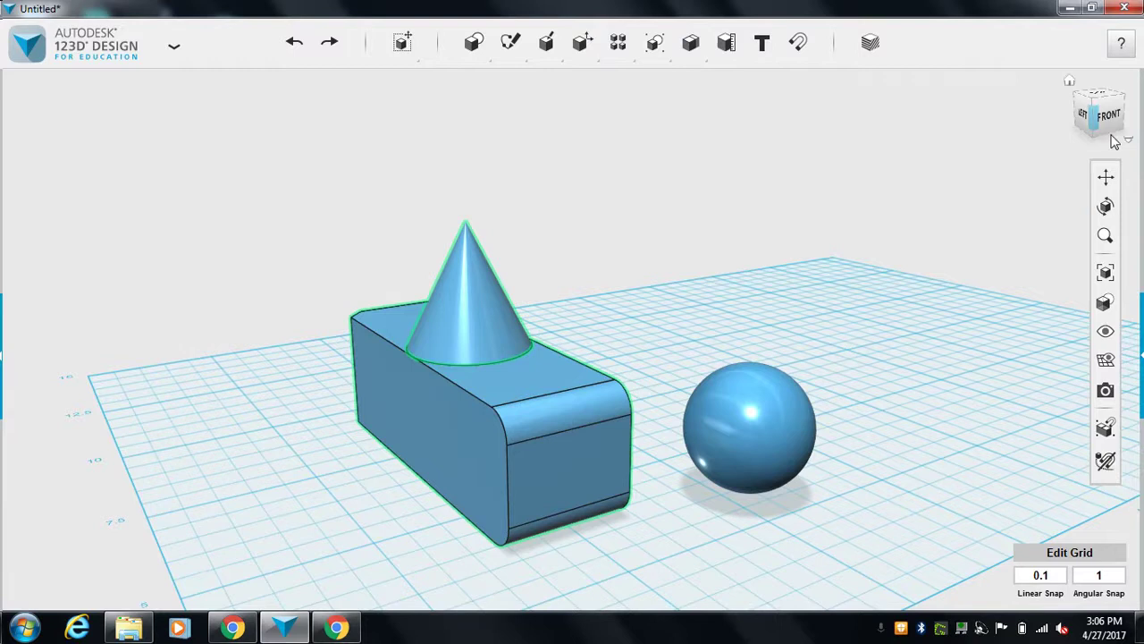
mouse_move(571, 339)
left_mouse_down()
mouse_move(500, 327)
mouse_move(389, 349)
left_mouse_up()
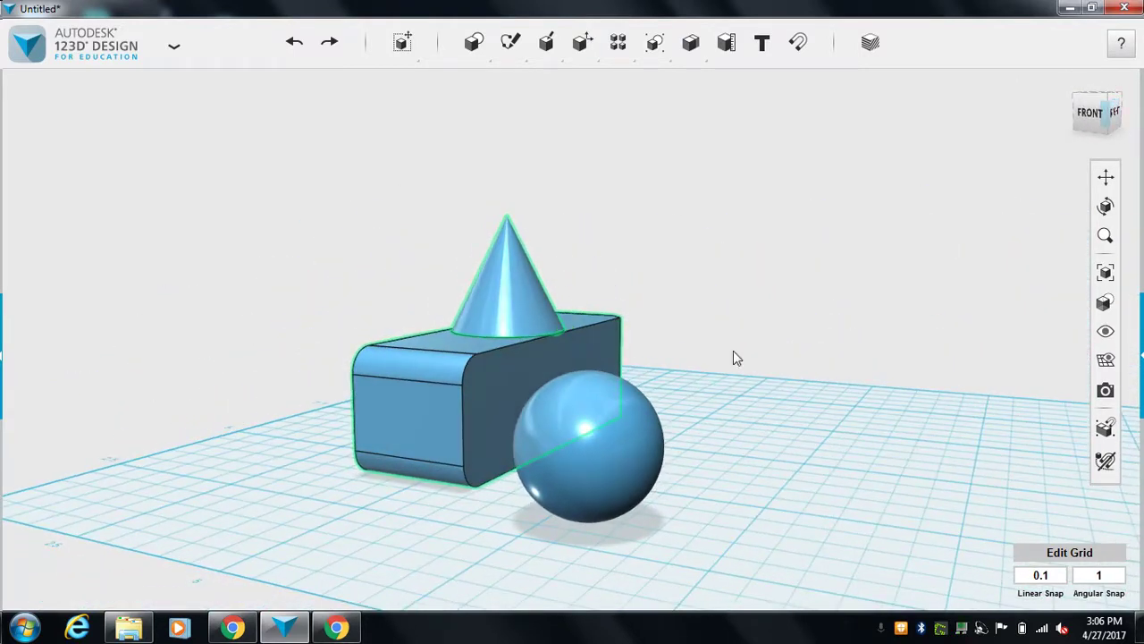
left_click_drag(579, 470, 528, 487)
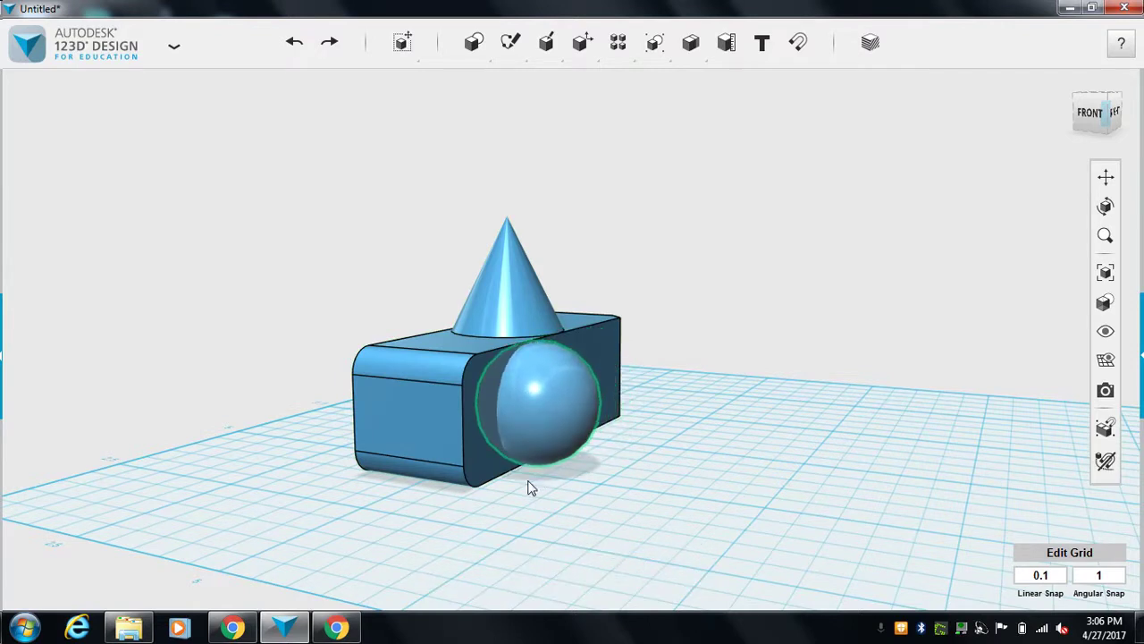
left_click(1080, 120)
left_click(1081, 108)
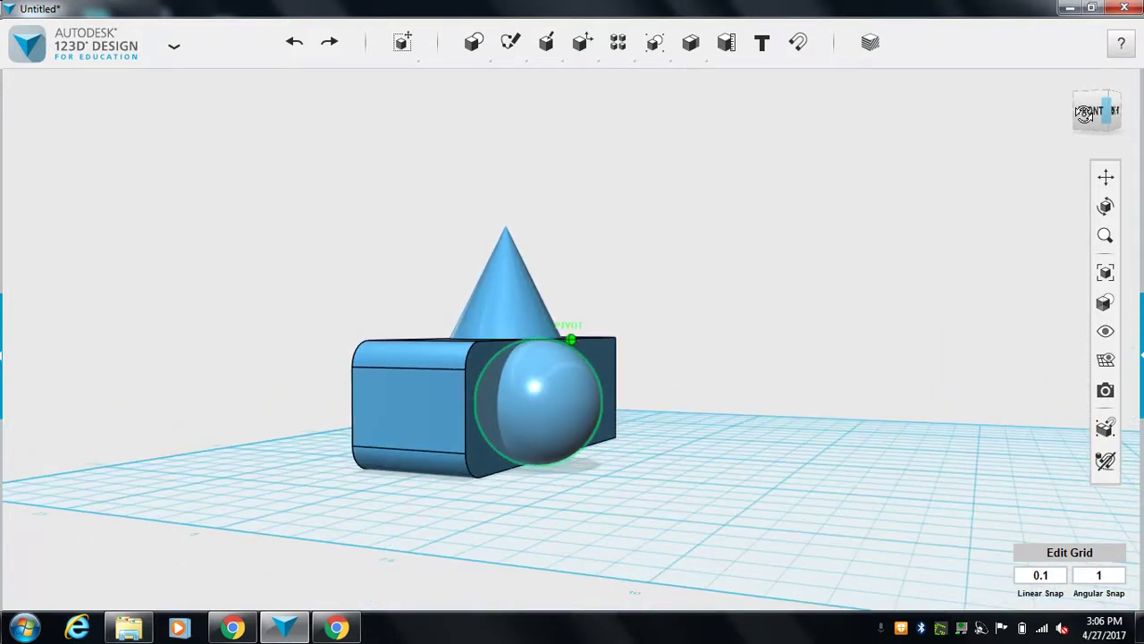
left_click_drag(1083, 112, 1084, 121)
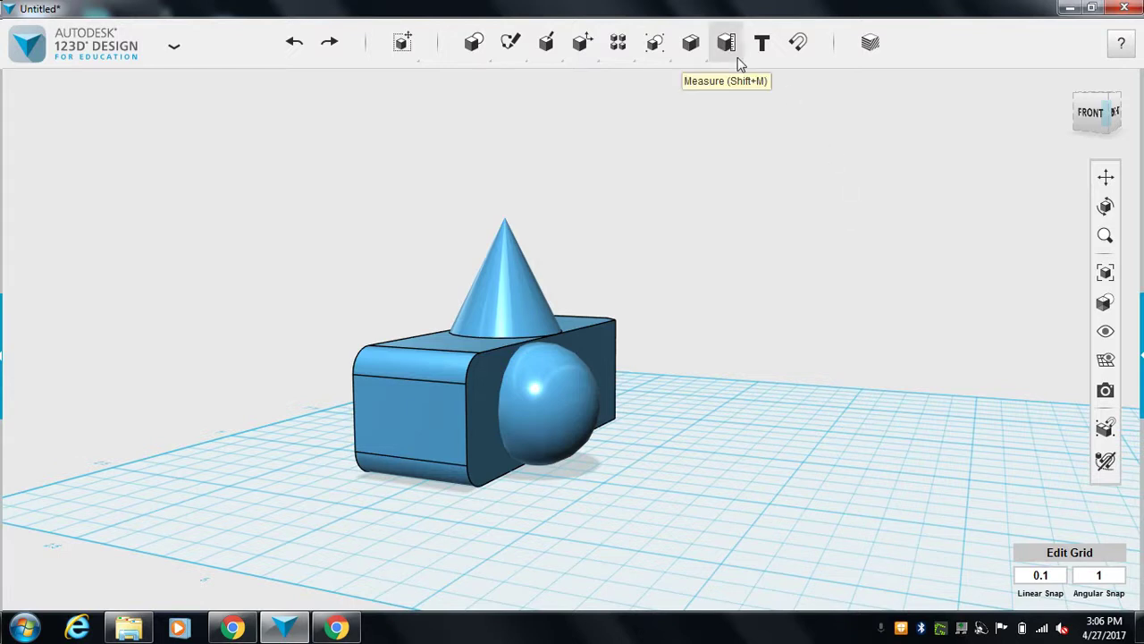
Step: Try subtracting the sphere from the box with the box as the target solid, and undo that subtraction
mouse_move(660, 48)
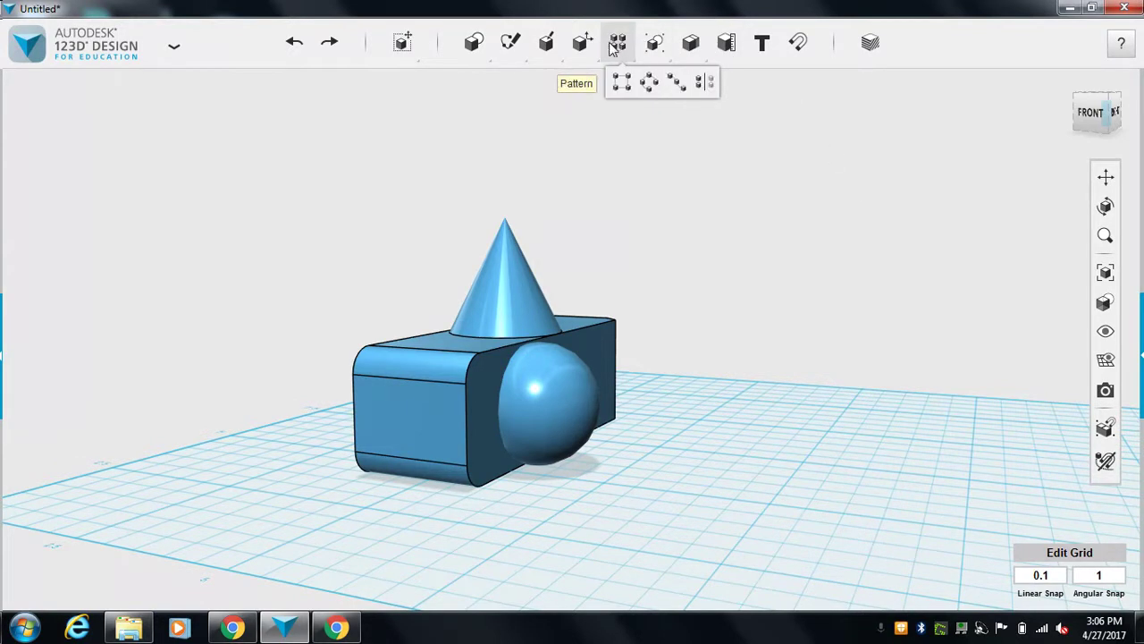
mouse_move(583, 46)
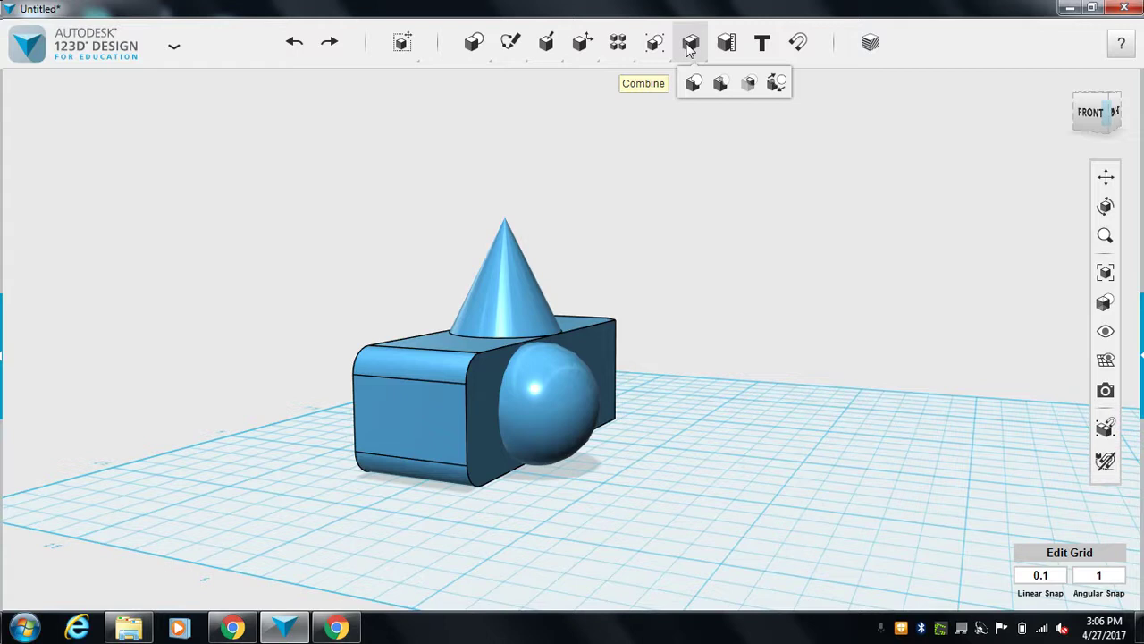
left_click(721, 88)
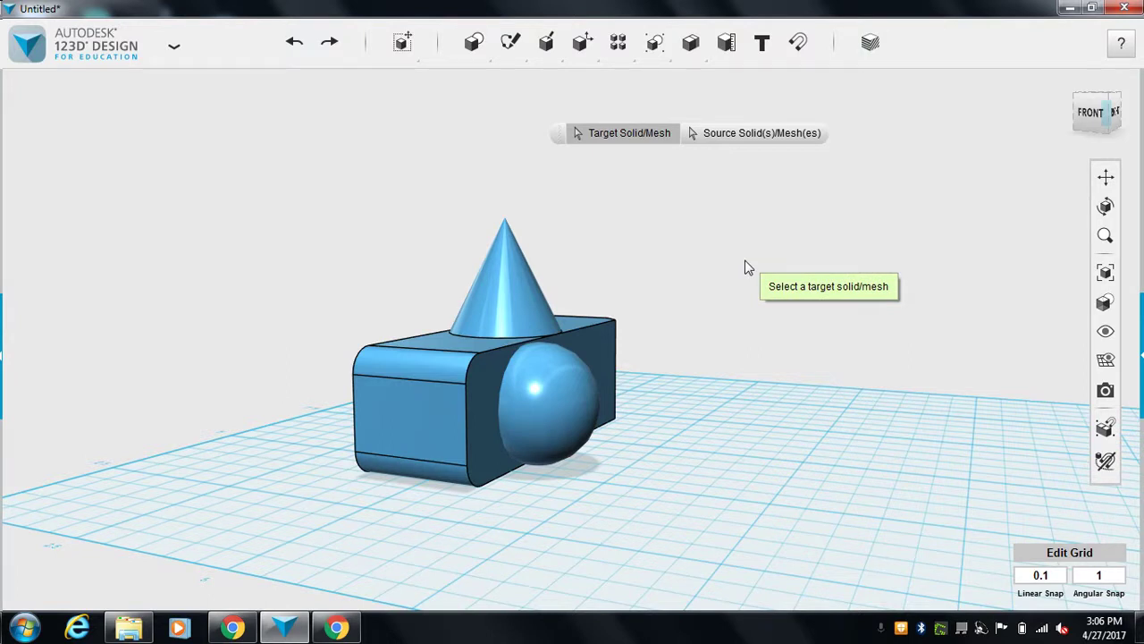
left_click(436, 392)
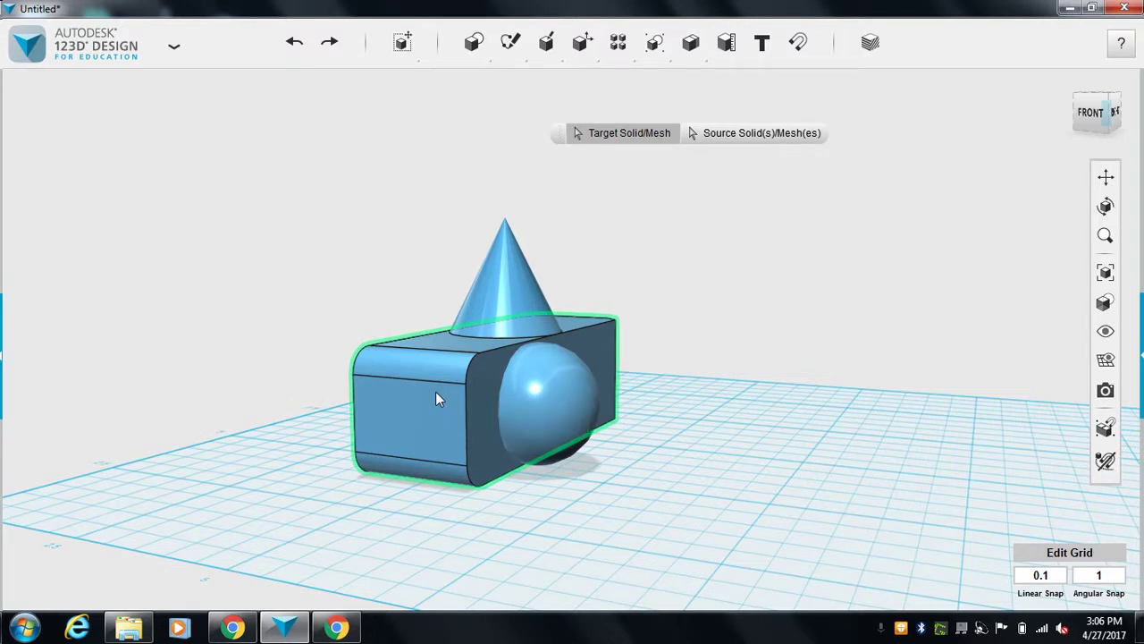
left_click(561, 381)
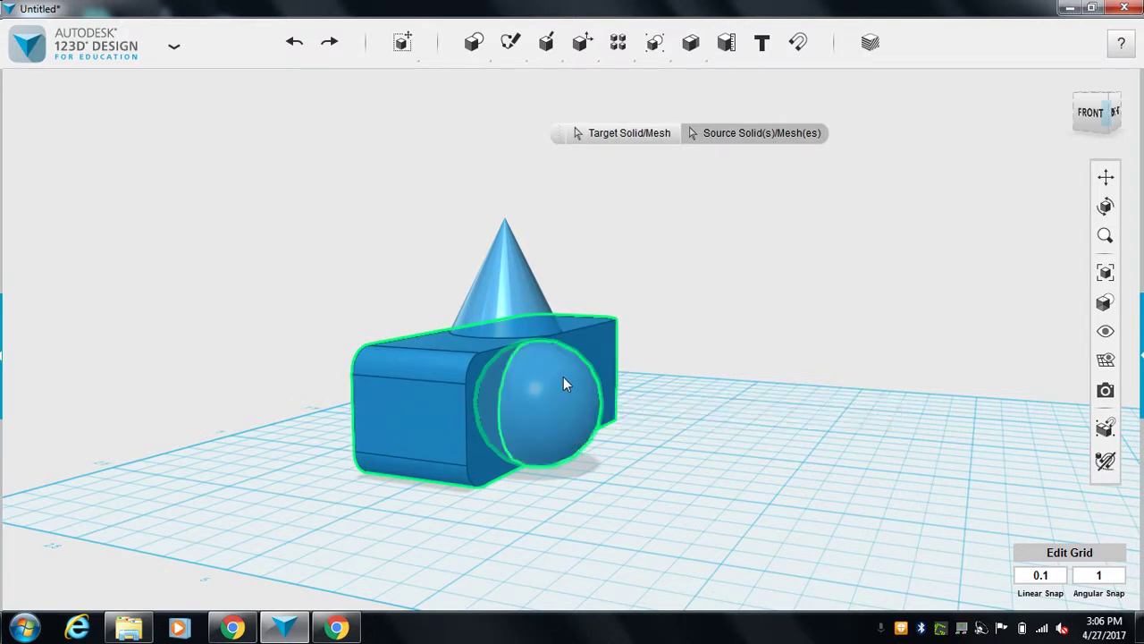
left_click(743, 430)
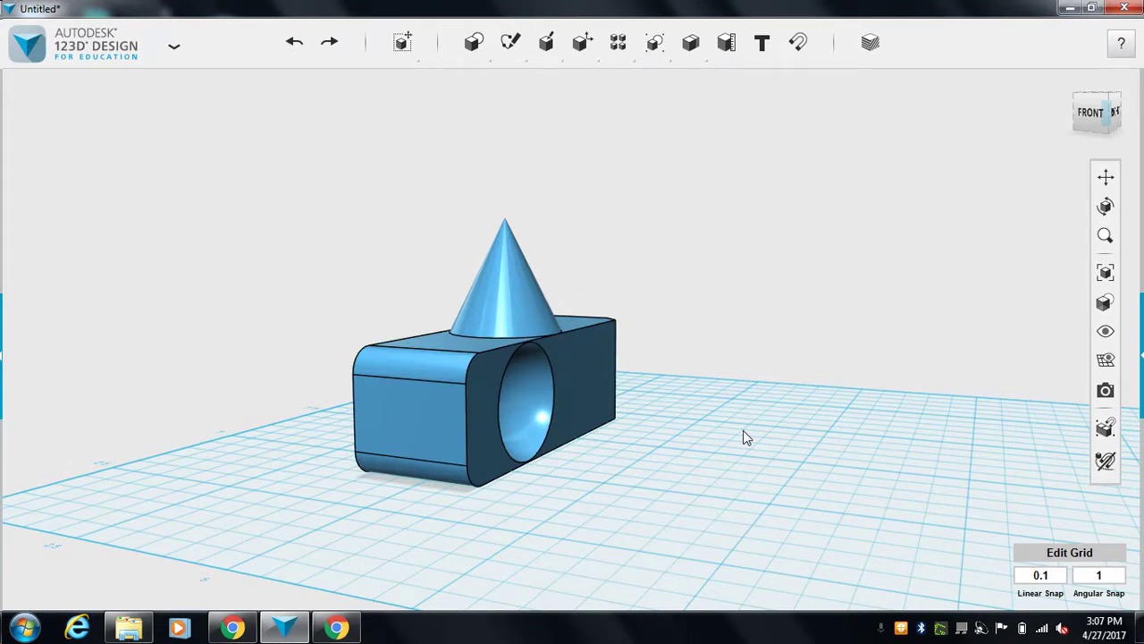
left_click(291, 44)
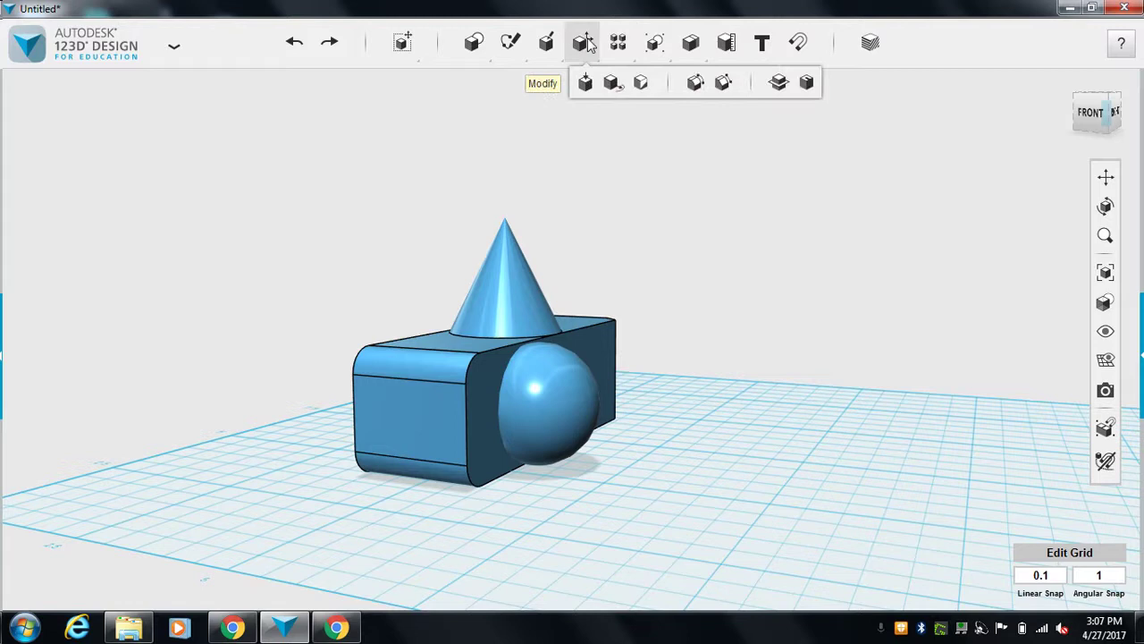
Step: Subtract the overlapping sphere from the box to cut a spherical hollow into its long side
mouse_move(617, 44)
mouse_move(684, 45)
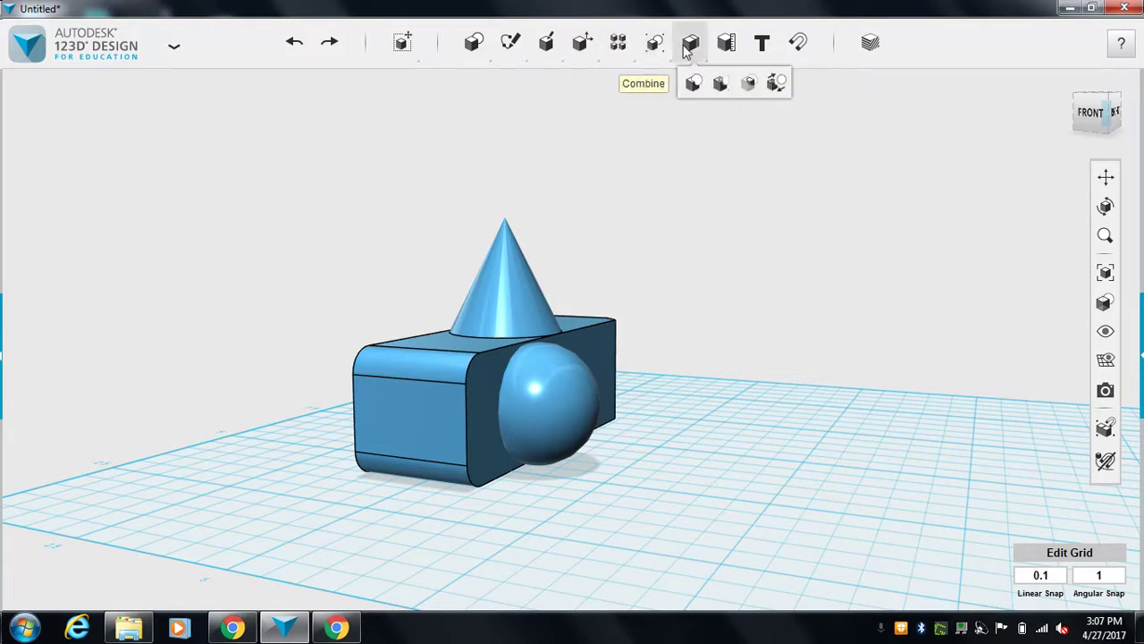
left_click(718, 84)
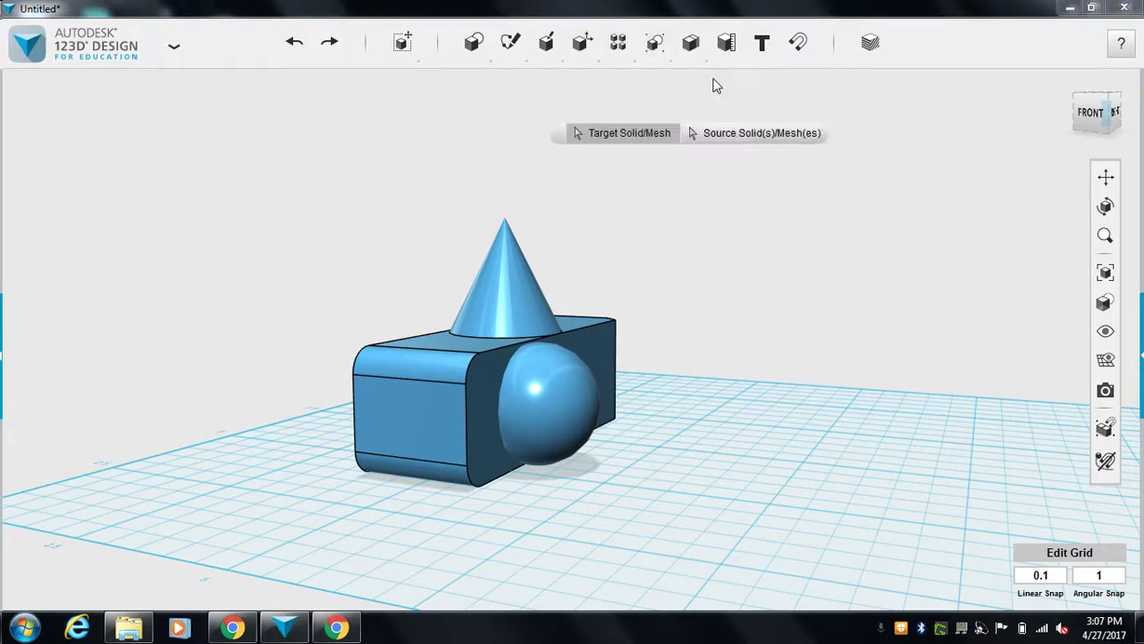
left_click(416, 373)
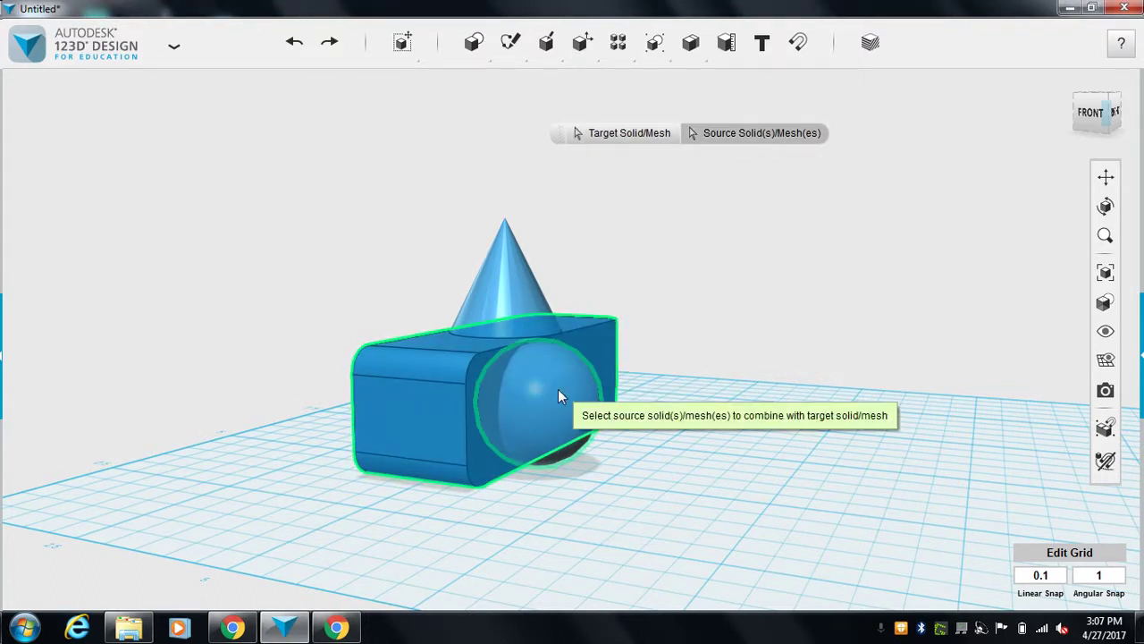
left_click(558, 396)
left_click(702, 429)
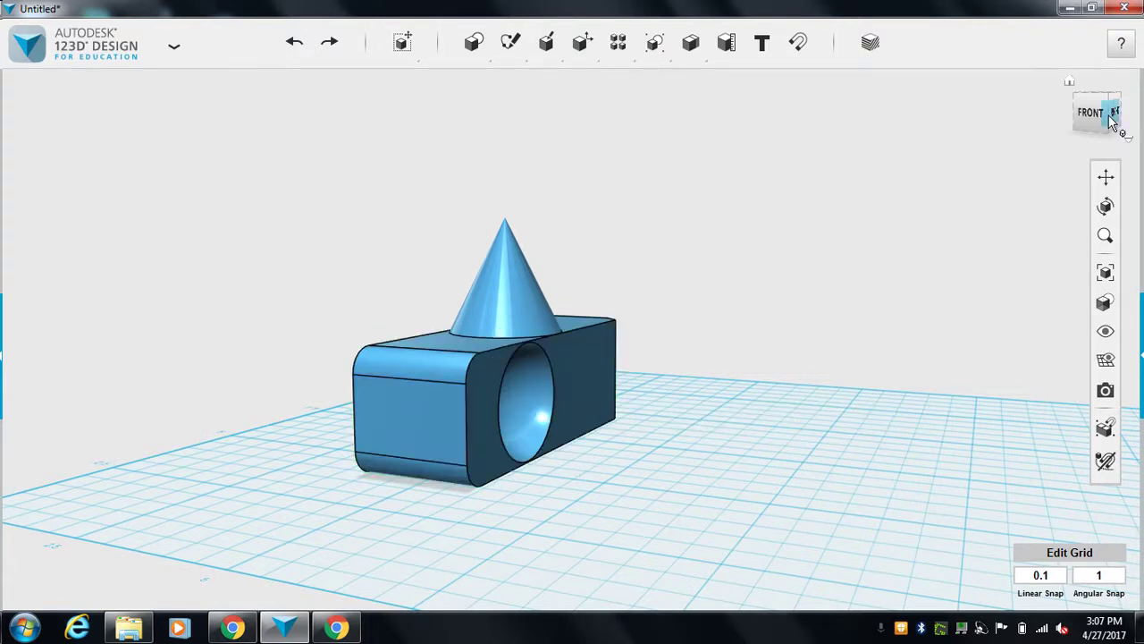
Step: Group the cone with the hollowed box beneath it
mouse_move(1091, 123)
left_mouse_down()
mouse_move(1028, 120)
mouse_move(1028, 151)
mouse_move(939, 163)
left_mouse_up()
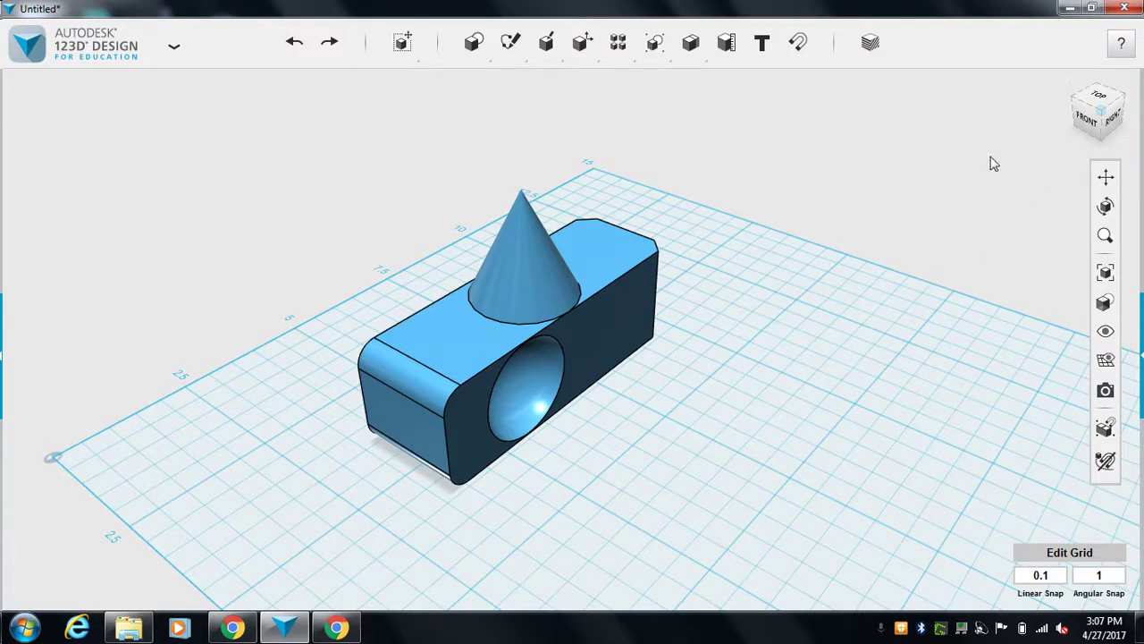
mouse_move(618, 48)
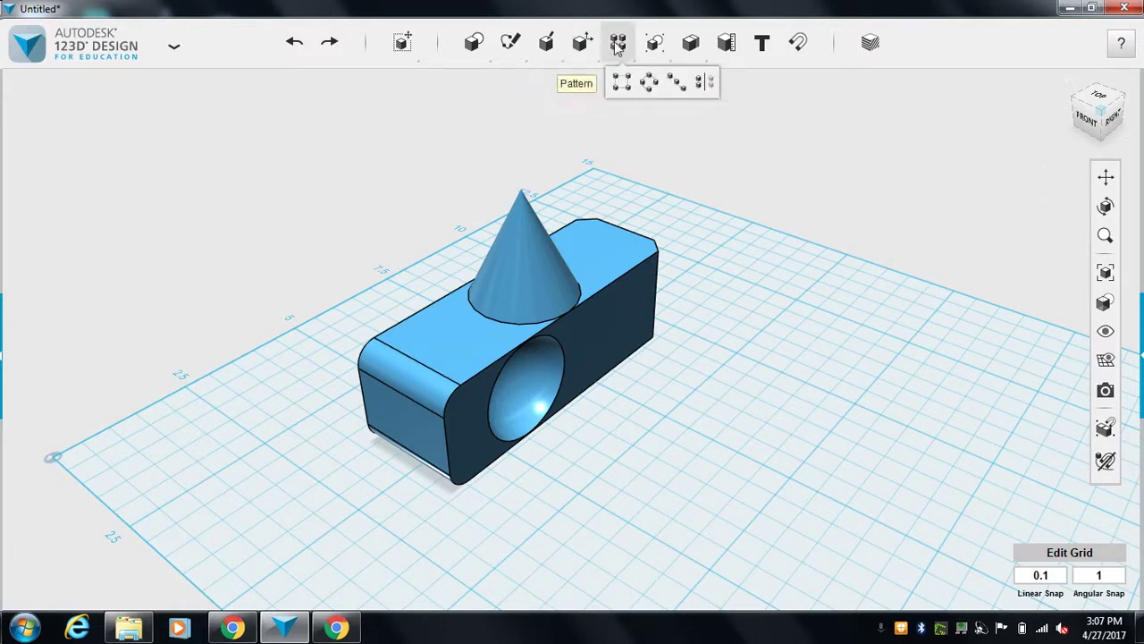
mouse_move(579, 50)
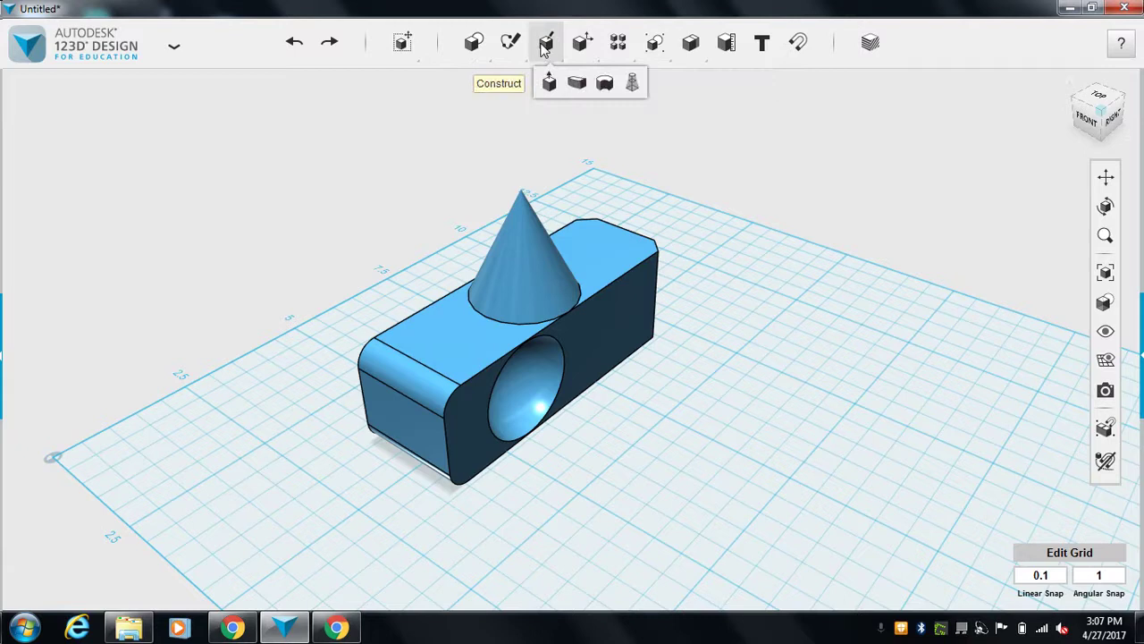
mouse_move(652, 48)
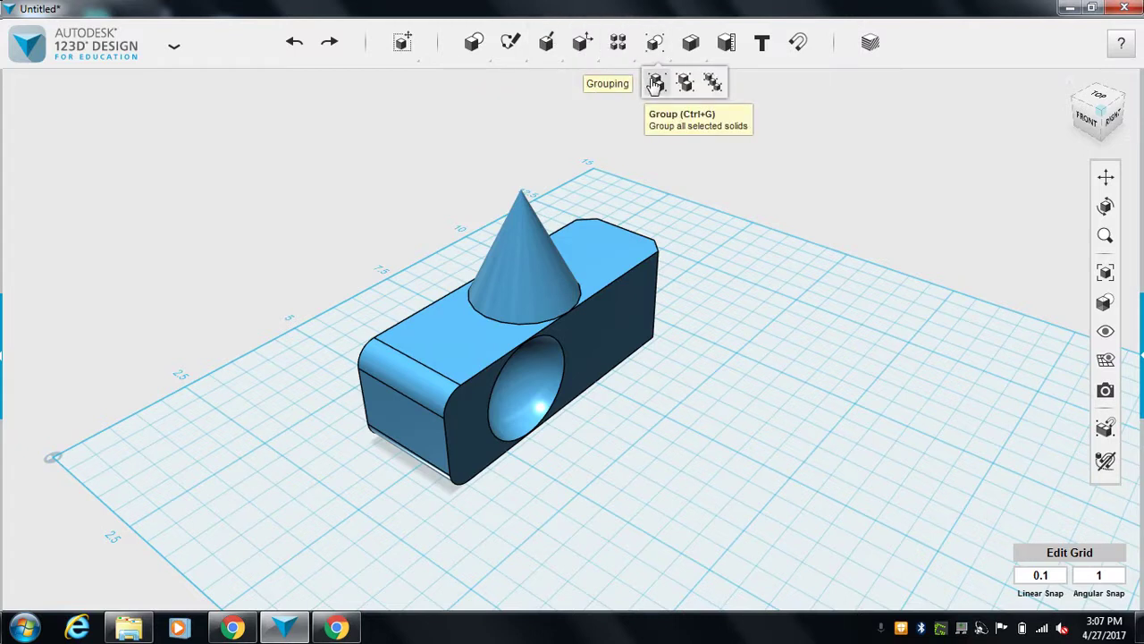
left_click(655, 83)
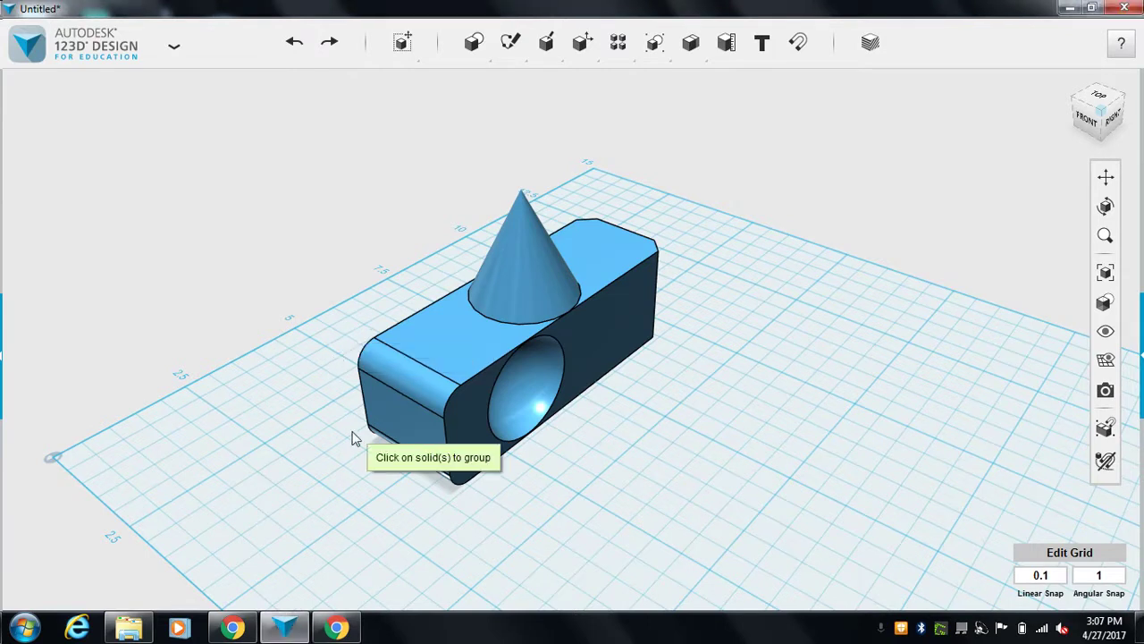
left_click_drag(462, 507, 680, 138)
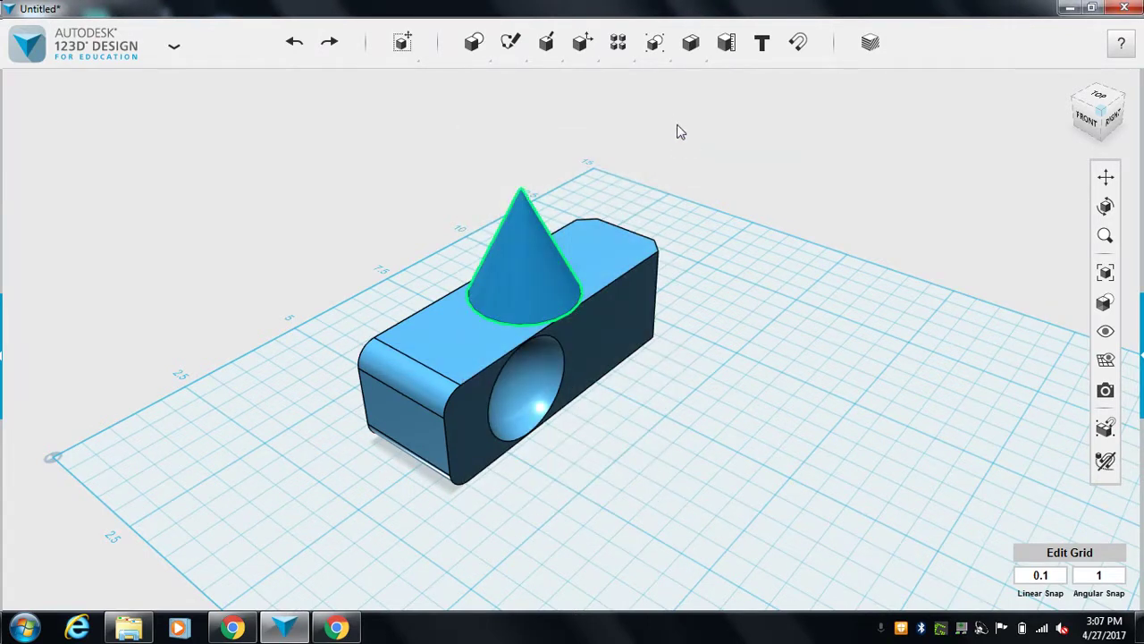
left_click(605, 268)
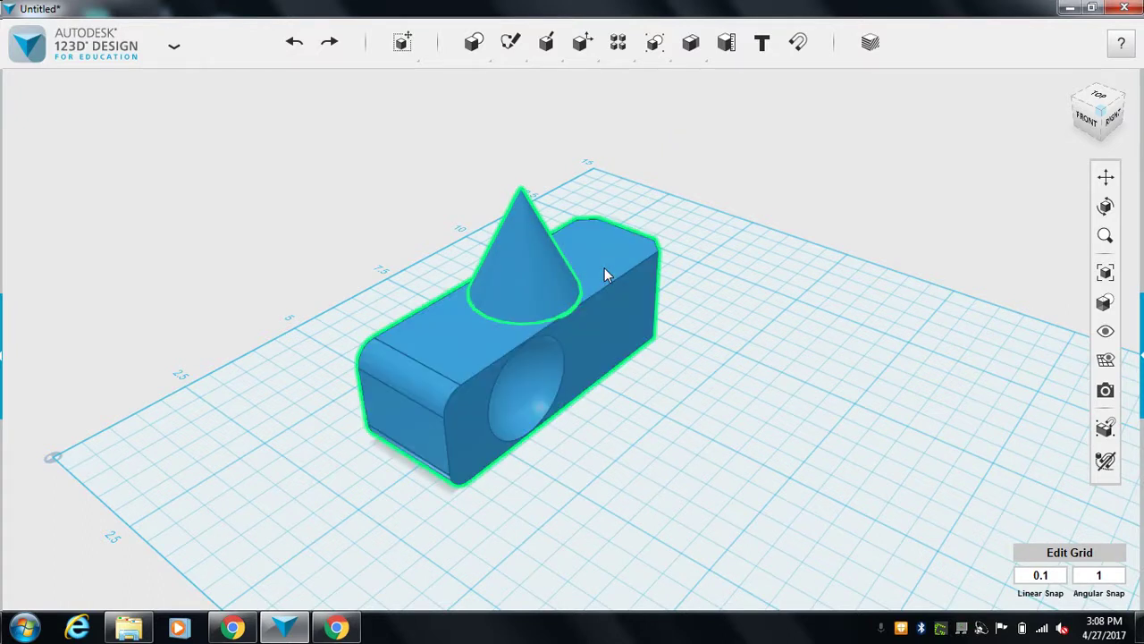
mouse_move(656, 54)
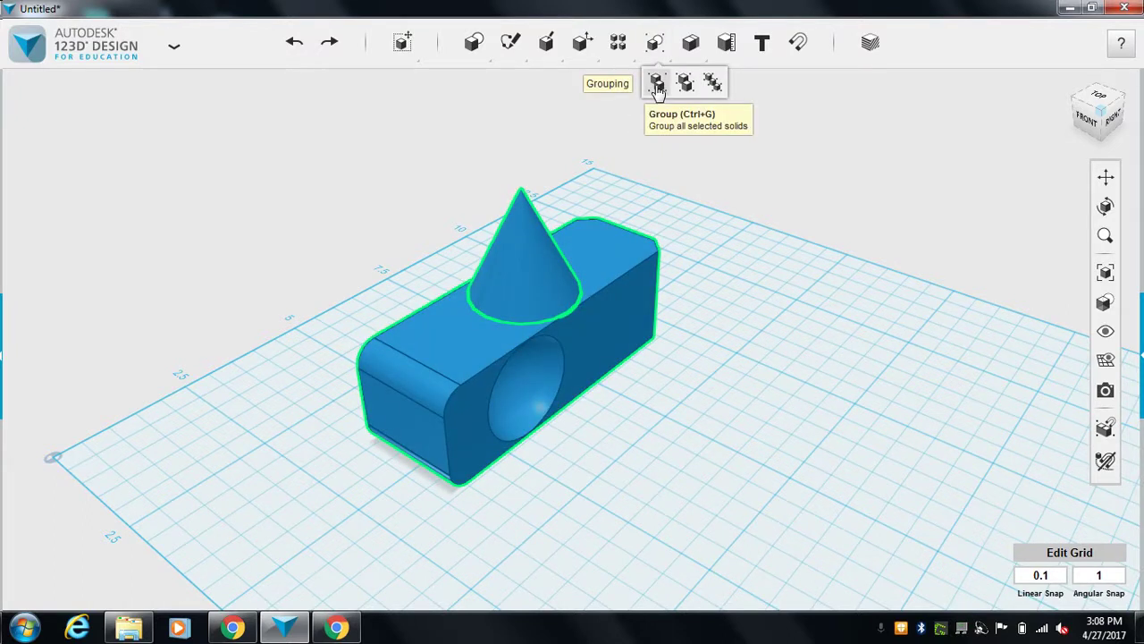
left_click(657, 89)
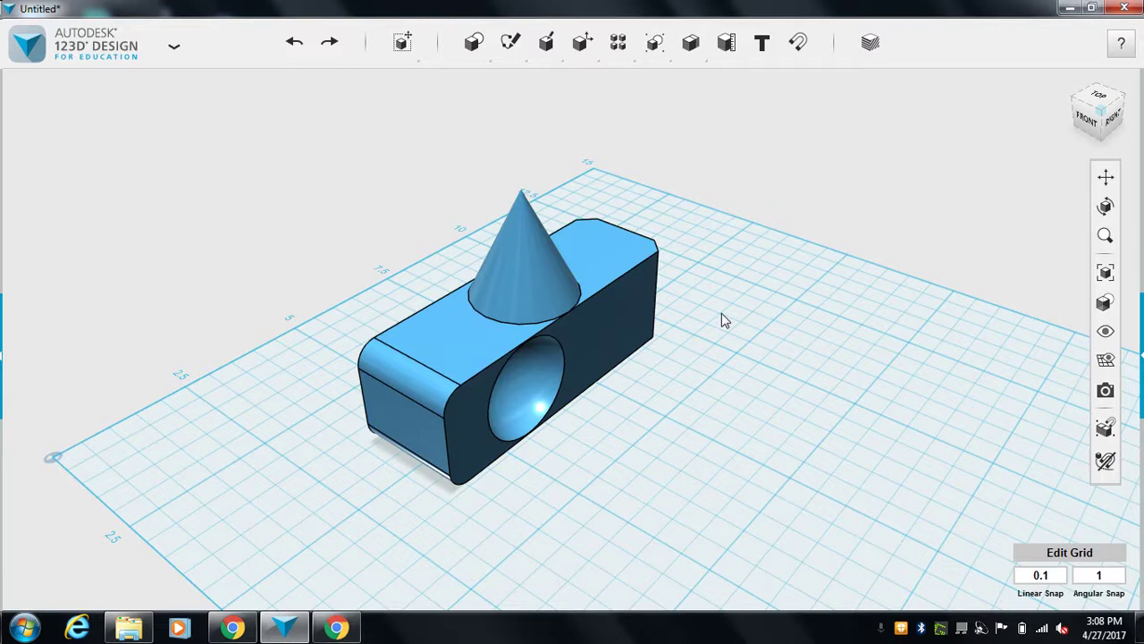